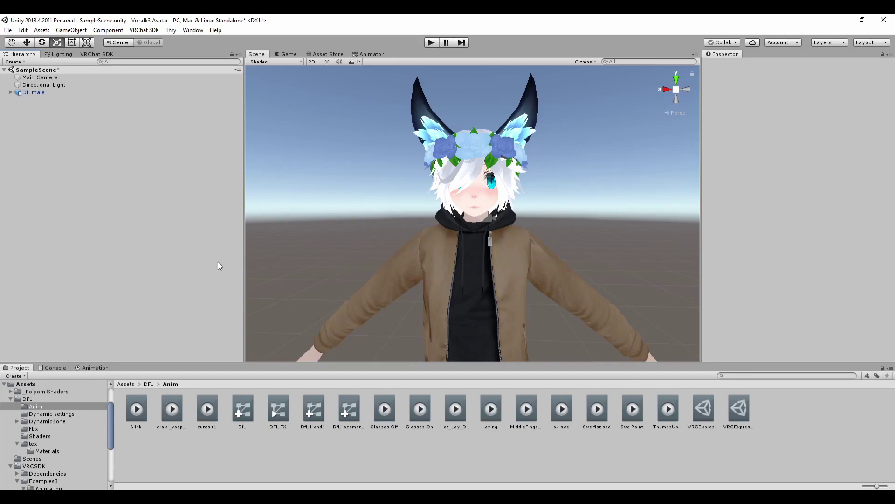
# - Turn on Expressions Customize in Dfl male's VRC Avatar Descriptor, exposing empty Menu and Parameters slots
pyautogui.click(121, 93)
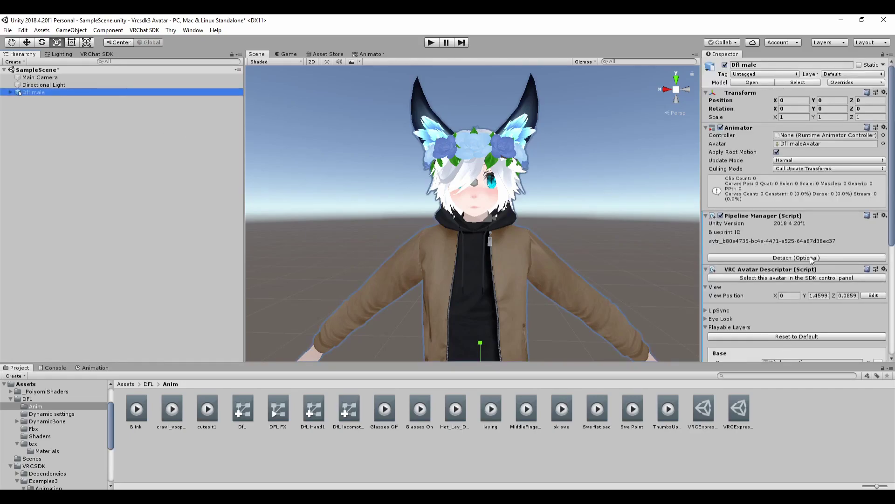
pyautogui.scroll(-2, 788, 267)
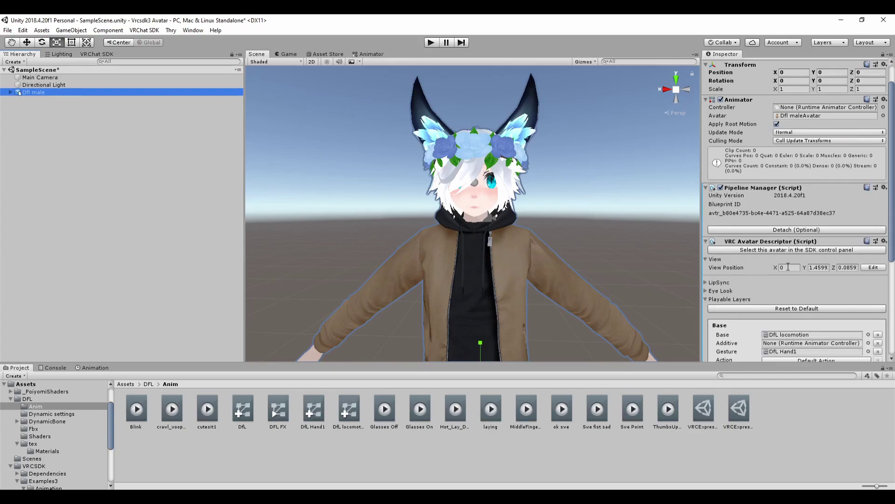
pyautogui.scroll(-2, 788, 268)
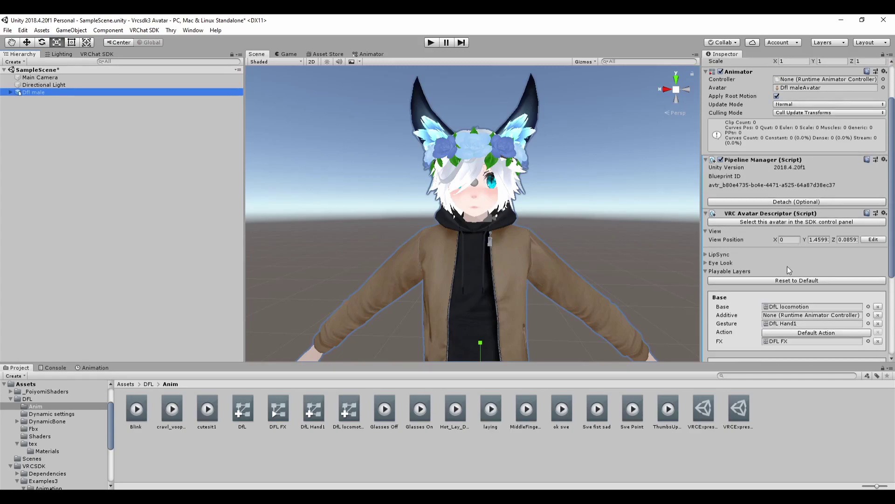
pyautogui.scroll(-6, 789, 227)
pyautogui.scroll(-4, 778, 210)
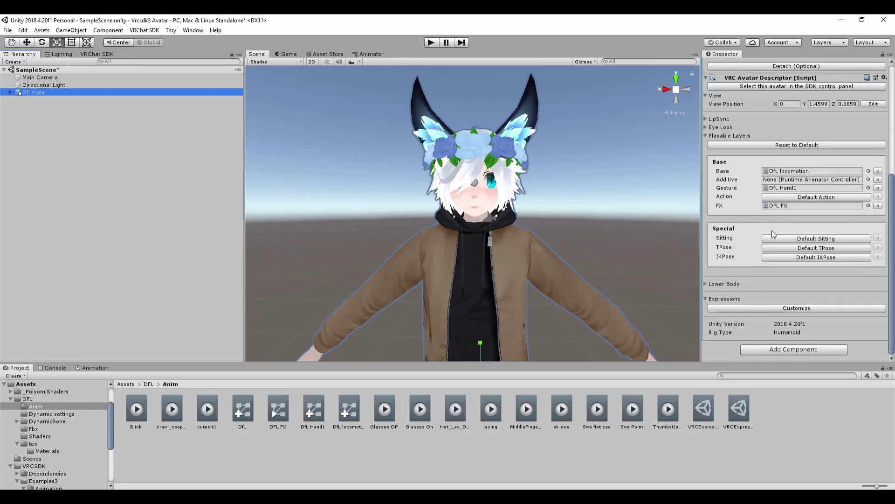
pyautogui.click(786, 310)
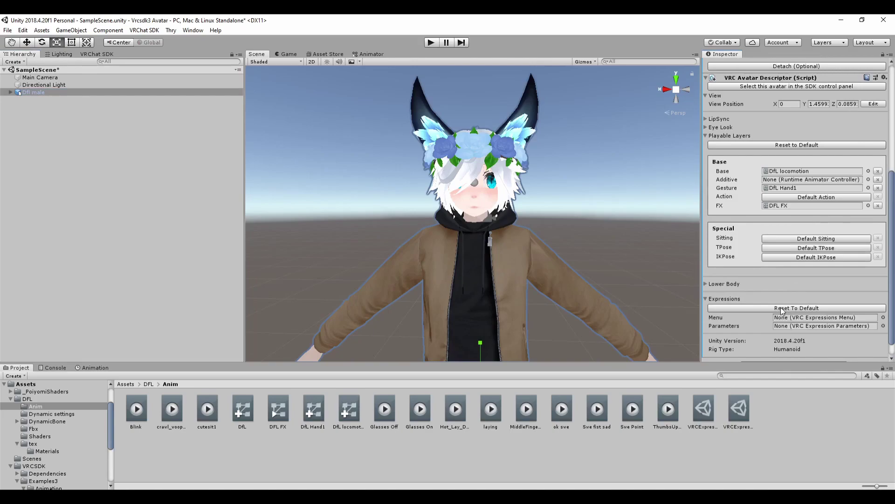
pyautogui.click(820, 319)
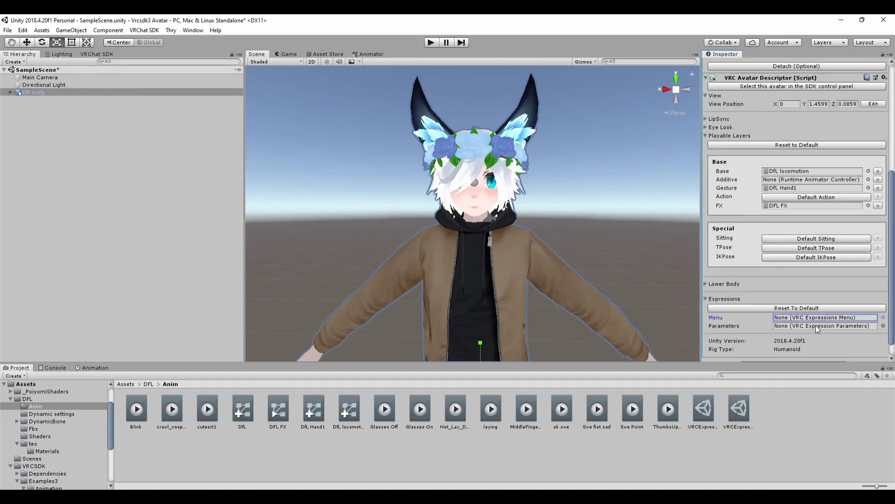
# - Create an Expressions Menu named DFL TUTORAIL in the Anim folder and add one control
pyautogui.click(784, 396)
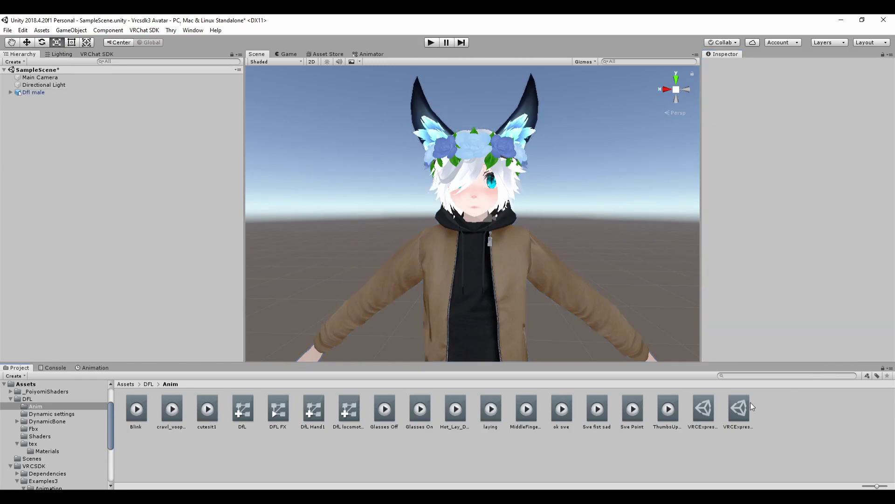
pyautogui.rightClick(578, 467)
pyautogui.moveTo(644, 235)
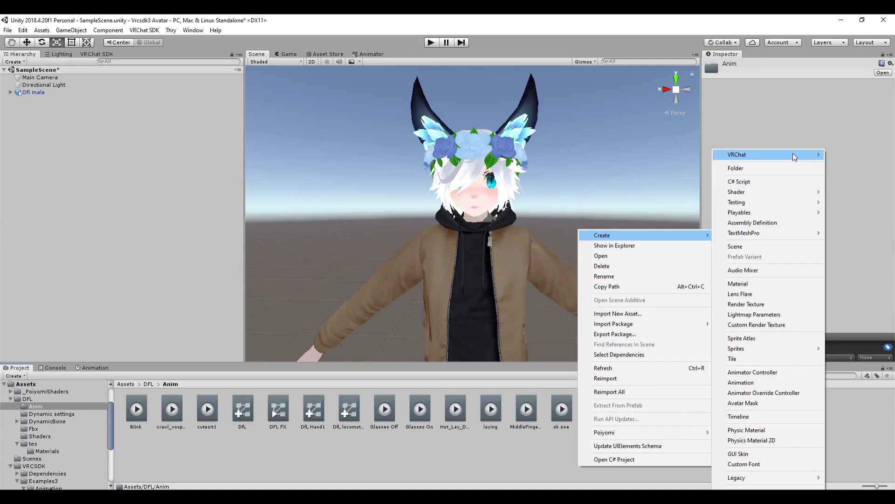
pyautogui.moveTo(848, 155)
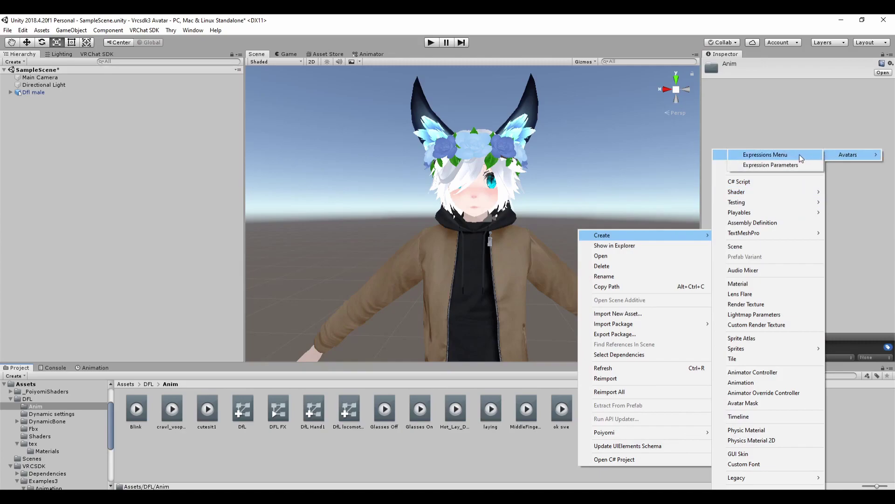
pyautogui.click(798, 154)
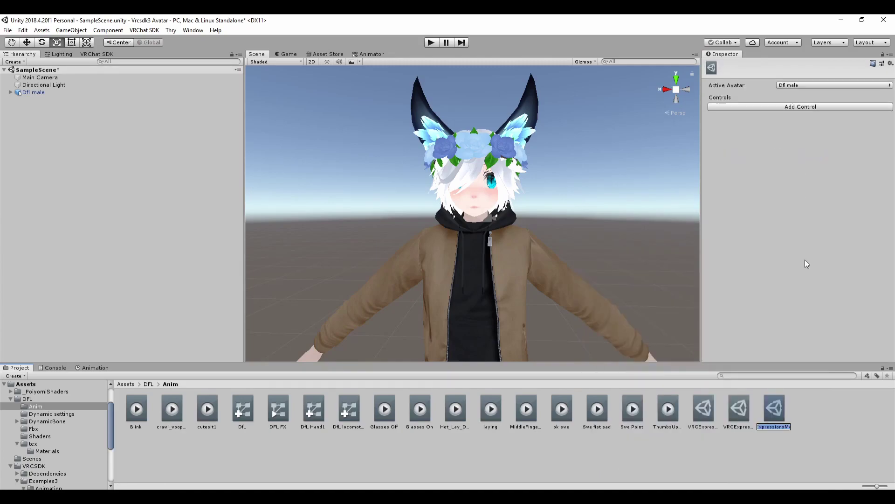
pyautogui.write('L TUTORAIL')
pyautogui.press('Return')
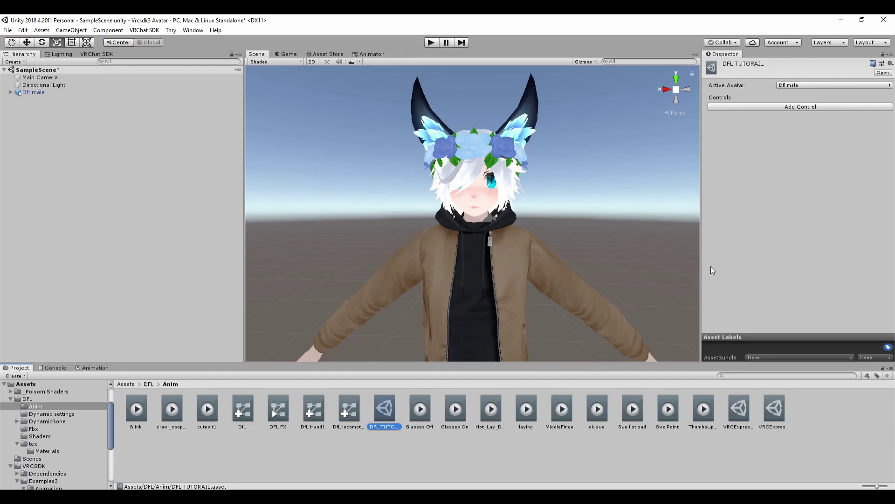
pyautogui.click(793, 106)
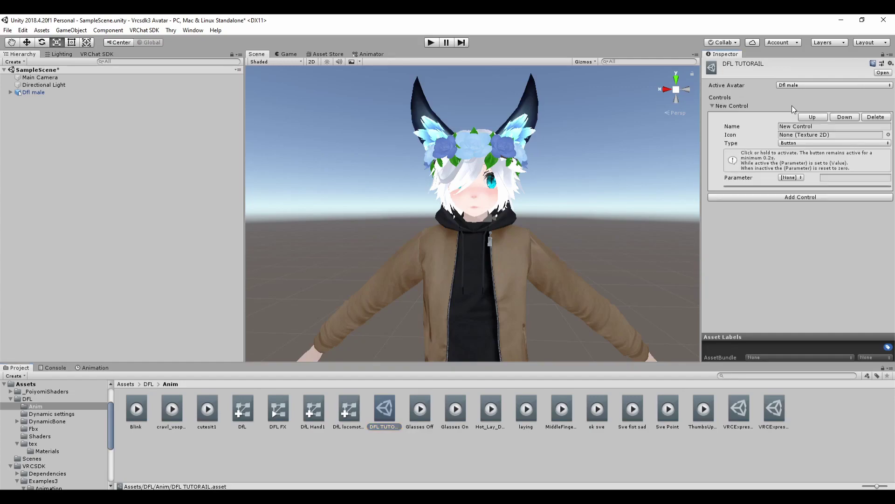
pyautogui.click(789, 179)
pyautogui.click(790, 177)
# - Create an Expression Parameters asset named DFL TUTORIAL PARAM in the Anim folder
pyautogui.click(576, 445)
pyautogui.rightClick(578, 446)
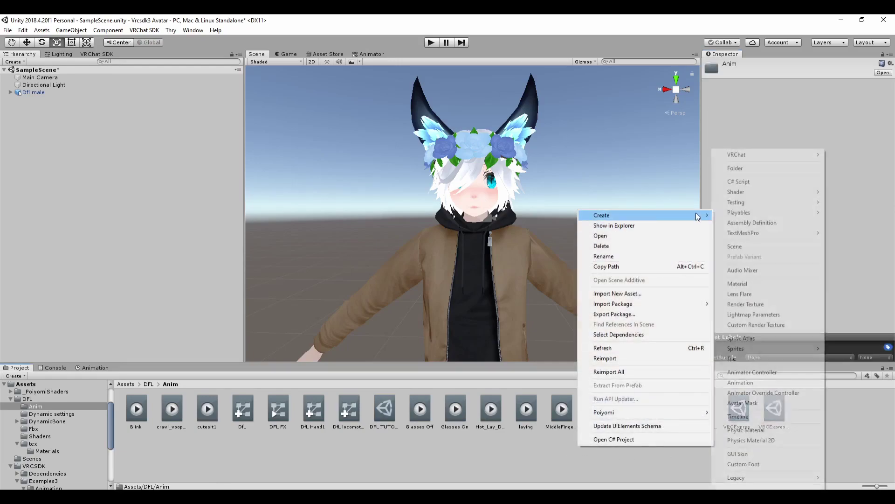
pyautogui.moveTo(850, 154)
pyautogui.click(793, 165)
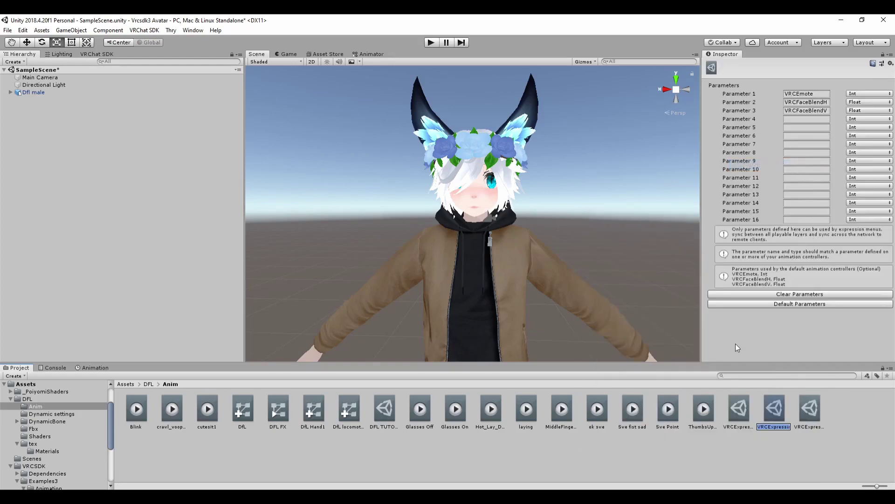
pyautogui.write('DFL TUTORI')
pyautogui.write('AL')
pyautogui.write(' P')
pyautogui.write('ARAM')
pyautogui.press('Return')
# - Assign DFL TUTORAIL as Dfl male's Expressions Menu and DFL TUTORIAL PARAM as its Parameters
pyautogui.click(120, 200)
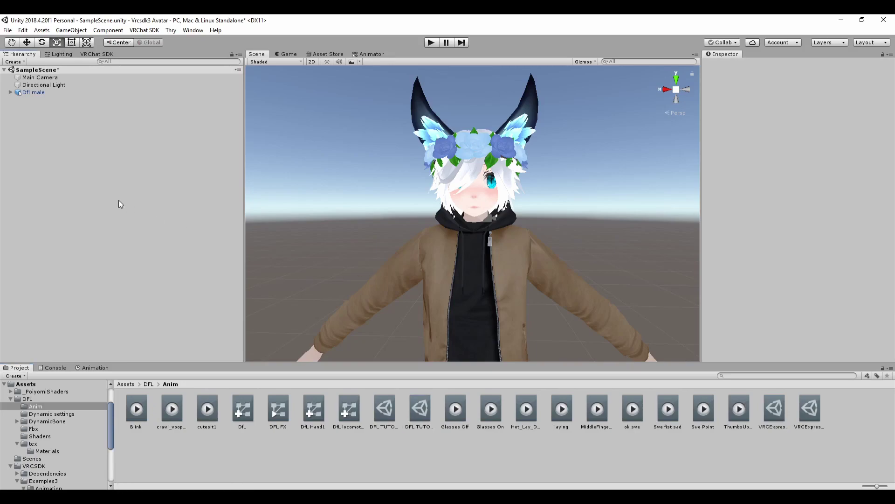
pyautogui.click(33, 92)
pyautogui.scroll(-3, 868, 308)
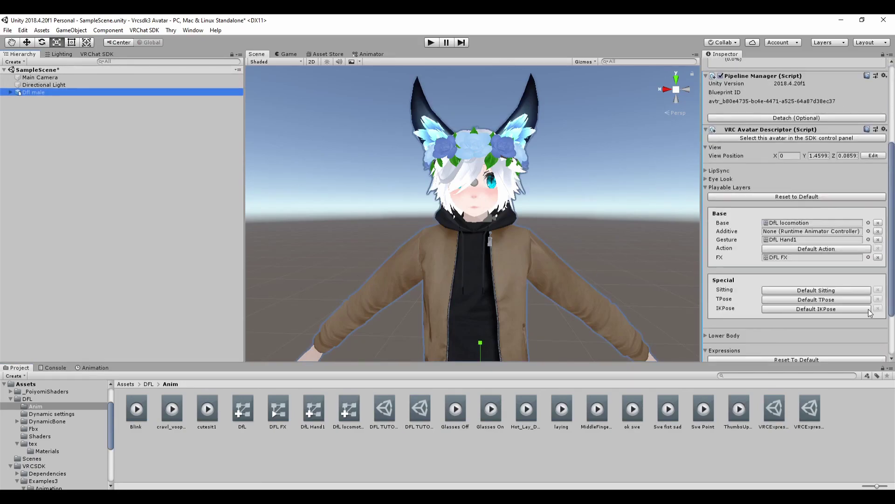
pyautogui.scroll(-3, 856, 265)
pyautogui.click(882, 301)
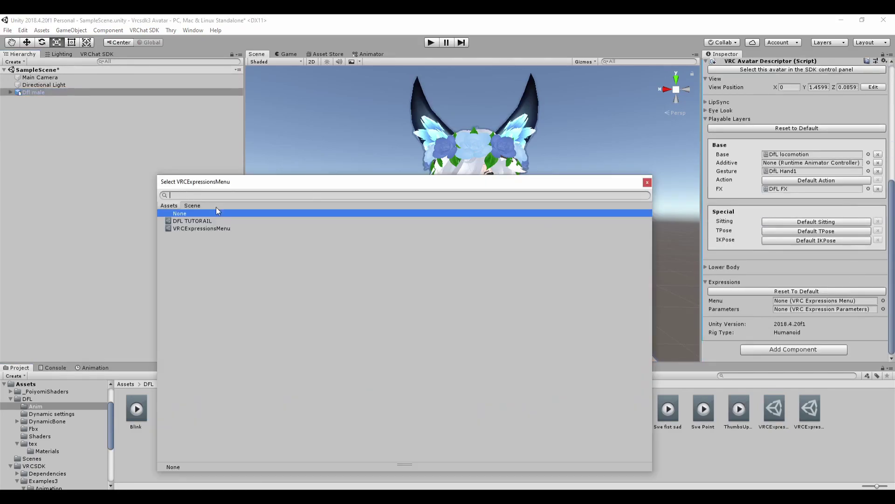
pyautogui.doubleClick(202, 221)
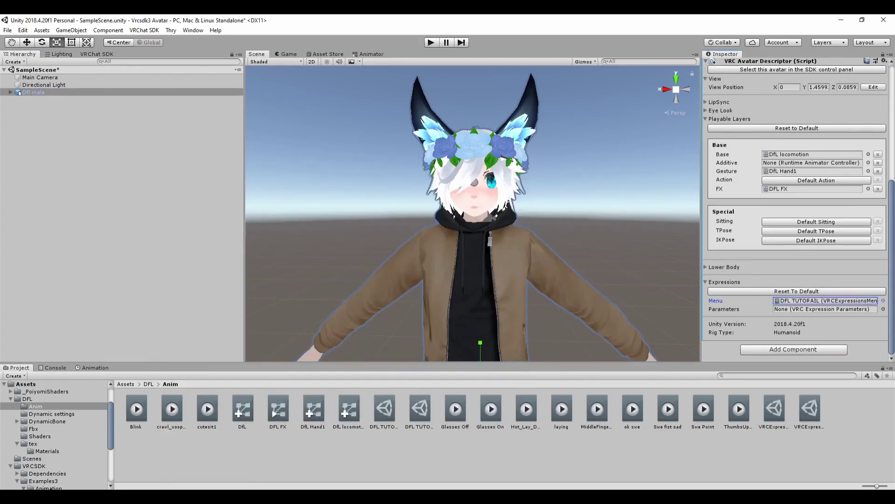
pyautogui.click(883, 309)
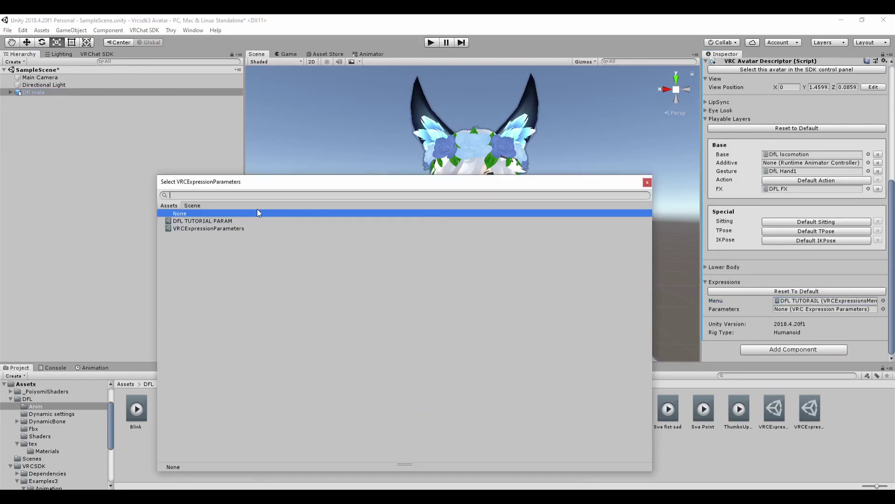
pyautogui.doubleClick(225, 221)
pyautogui.click(224, 219)
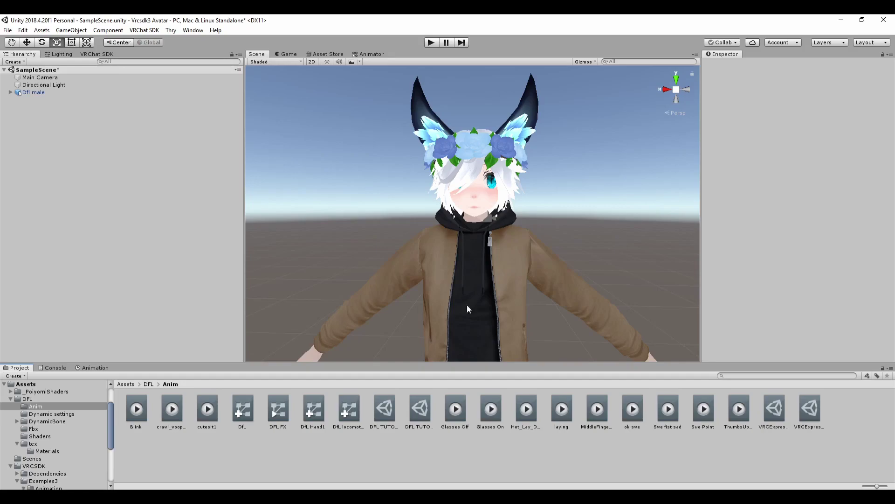
pyautogui.click(28, 91)
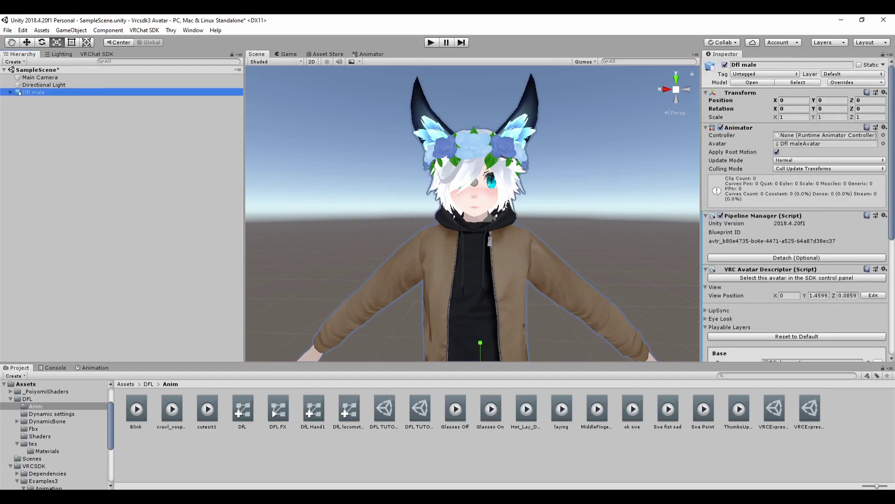
pyautogui.scroll(-4, 816, 274)
pyautogui.scroll(-2, 777, 240)
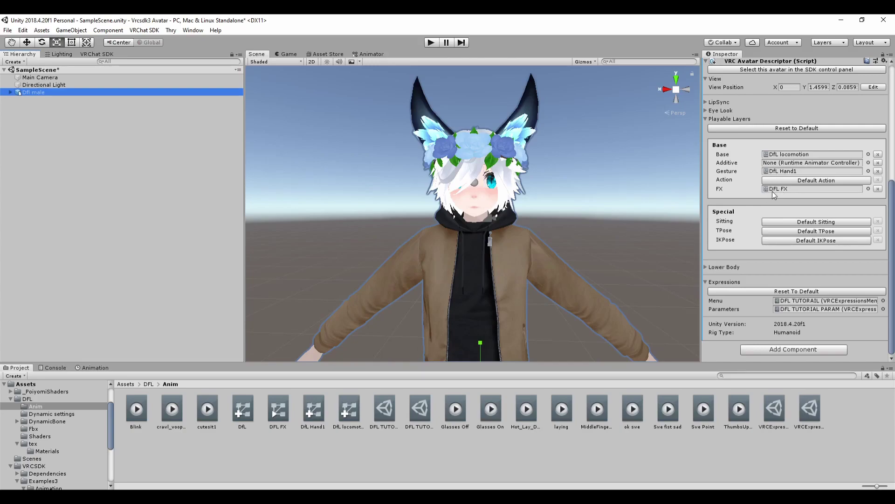
# - Remove the DFL FX controller from the FX playable layer, leaving it set to None
pyautogui.click(780, 190)
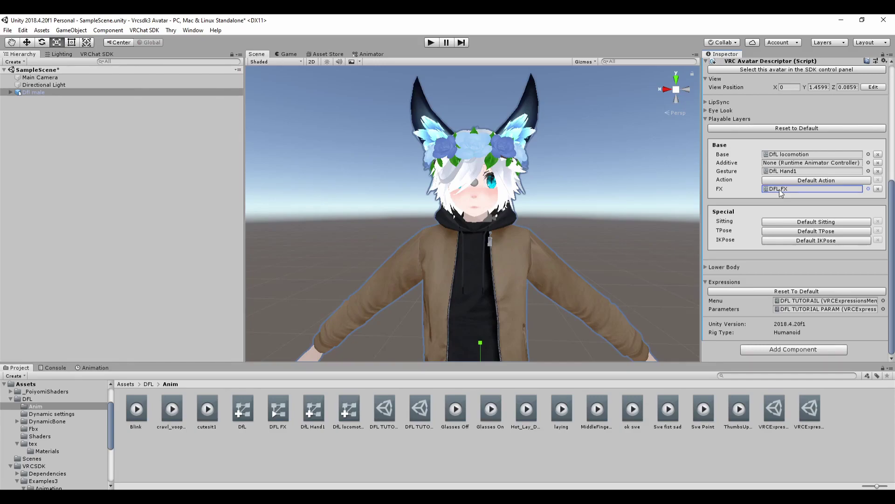
pyautogui.click(878, 189)
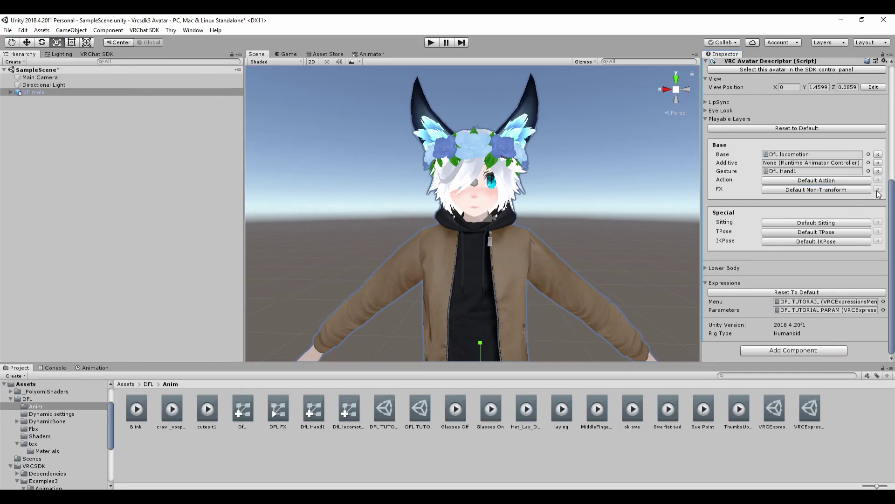
pyautogui.click(831, 190)
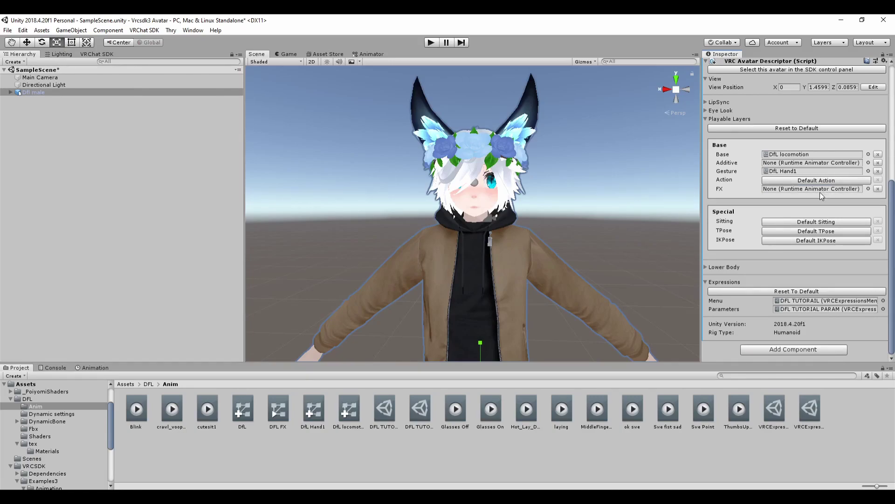
# - Create a new animator controller named DFL FX TUTORIAL in the Anim folder
pyautogui.rightClick(453, 458)
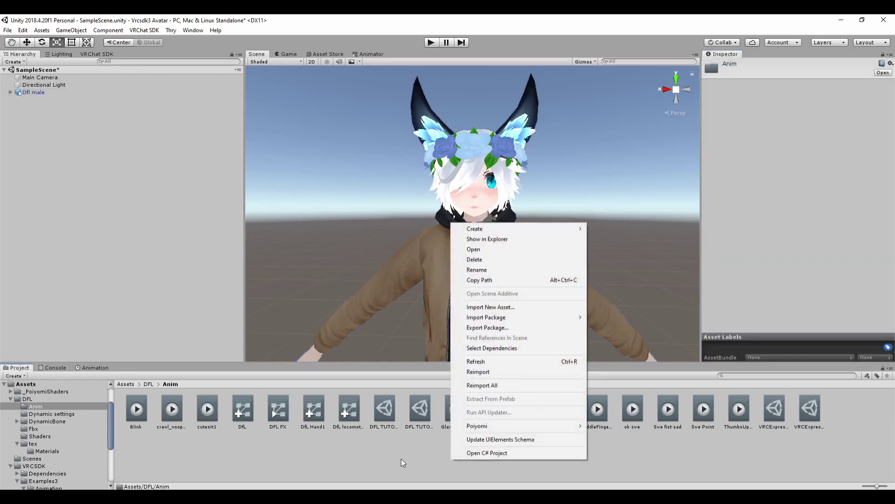
pyautogui.moveTo(518, 229)
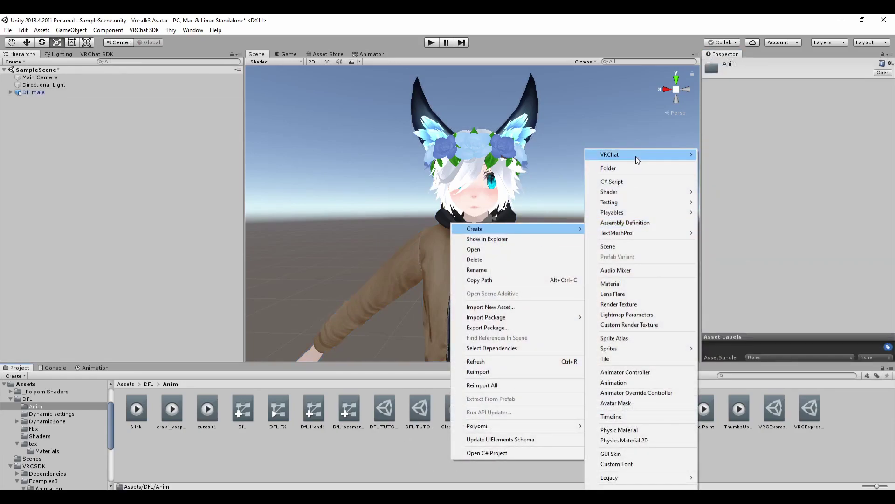
pyautogui.click(634, 372)
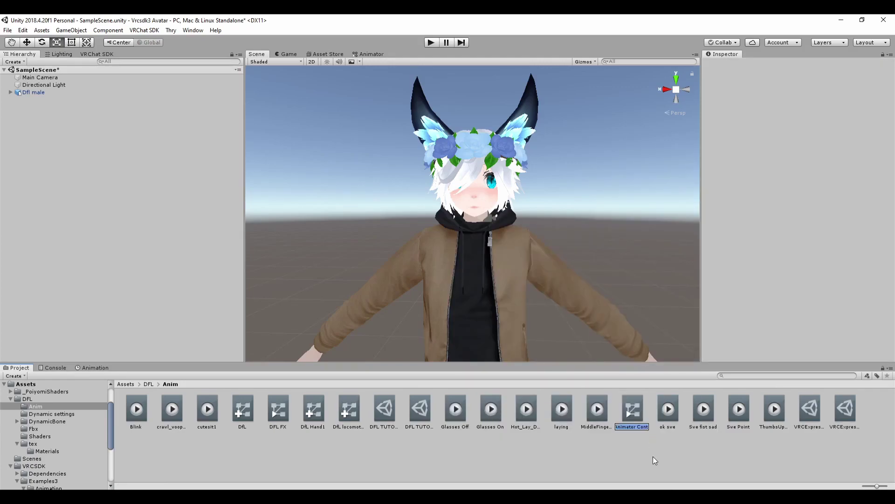
pyautogui.write('DFL FX TRUTORIAL')
pyautogui.press('Return')
# - Assign DFL FX TUTORIAL as the avatar's FX playable layer controller
pyautogui.click(24, 93)
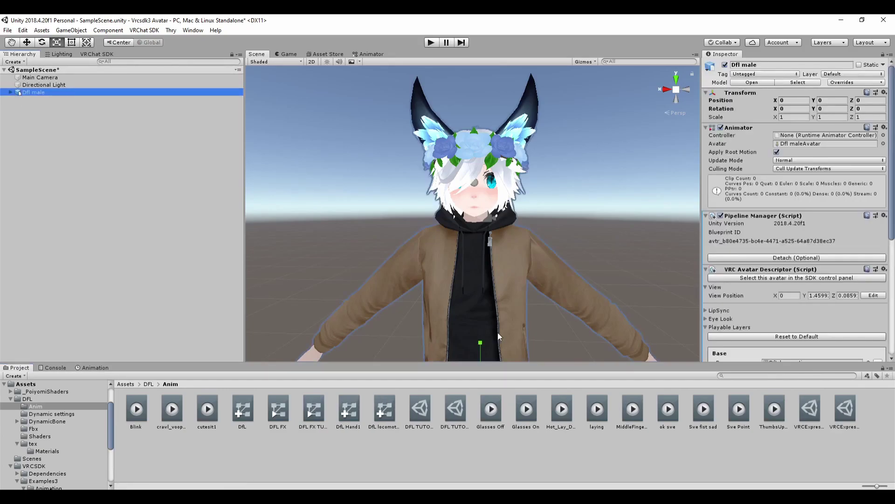
pyautogui.scroll(-2, 796, 294)
pyautogui.scroll(-4, 795, 300)
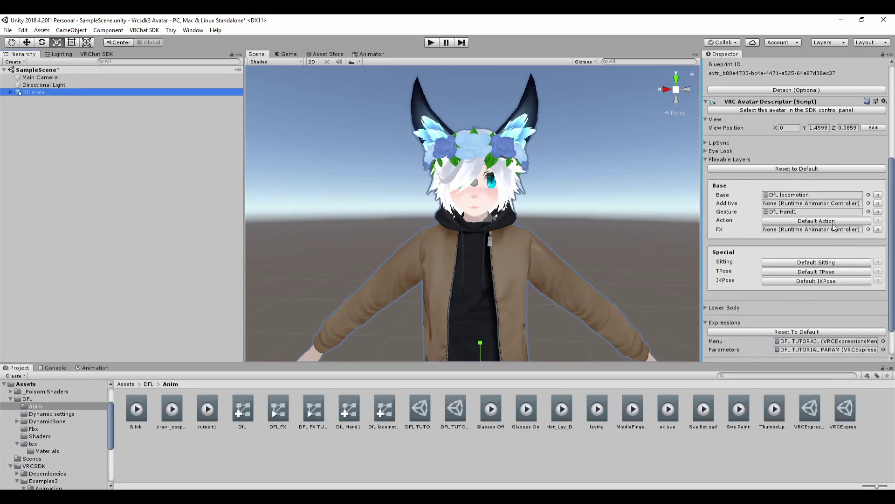
pyautogui.click(868, 230)
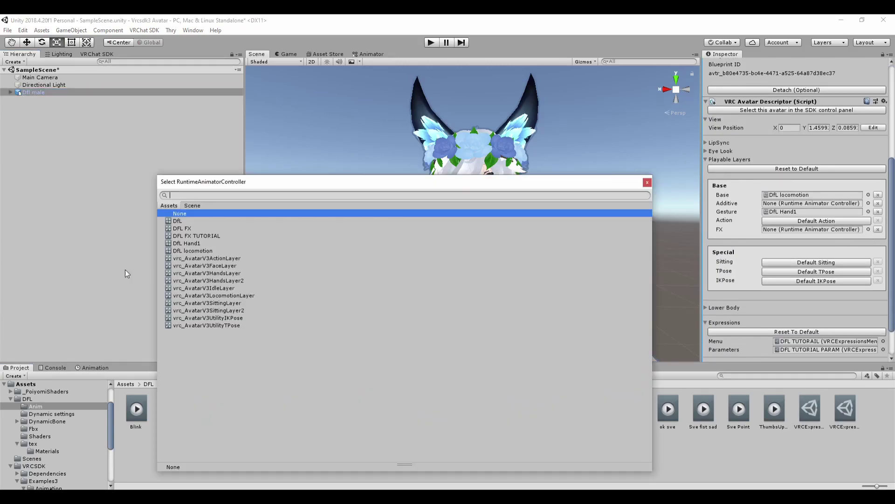
pyautogui.doubleClick(209, 237)
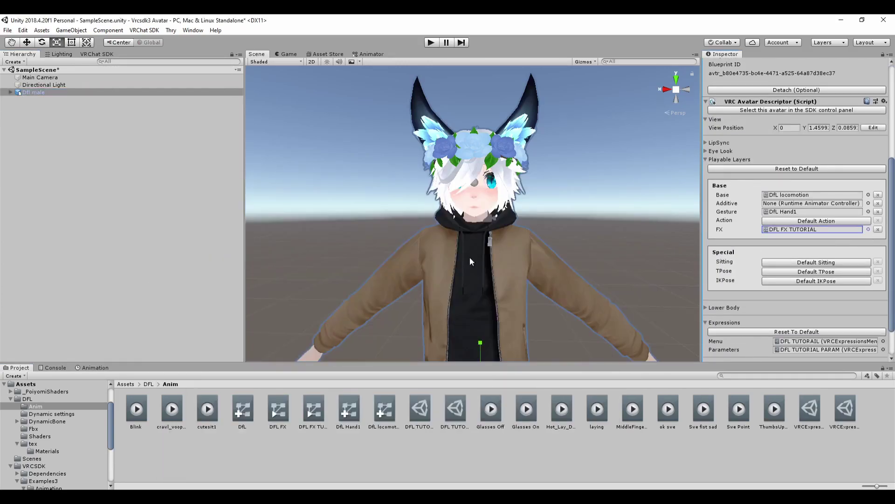
pyautogui.scroll(-1, 794, 253)
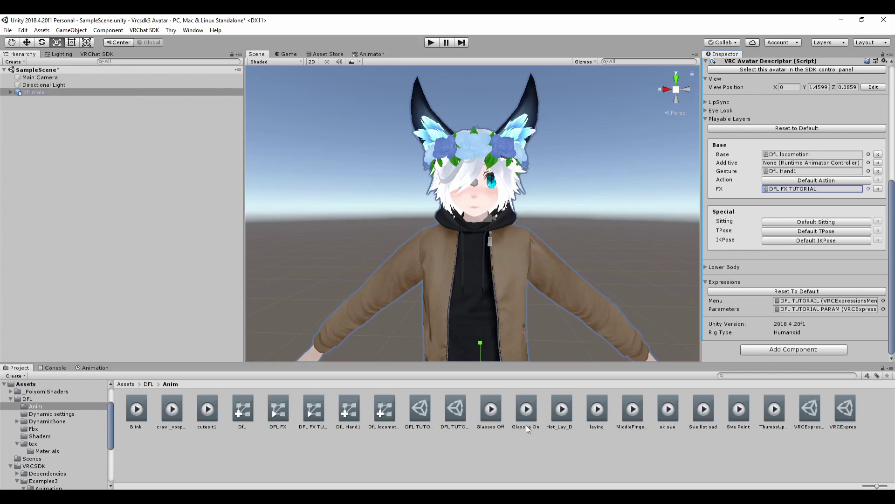
pyautogui.click(495, 407)
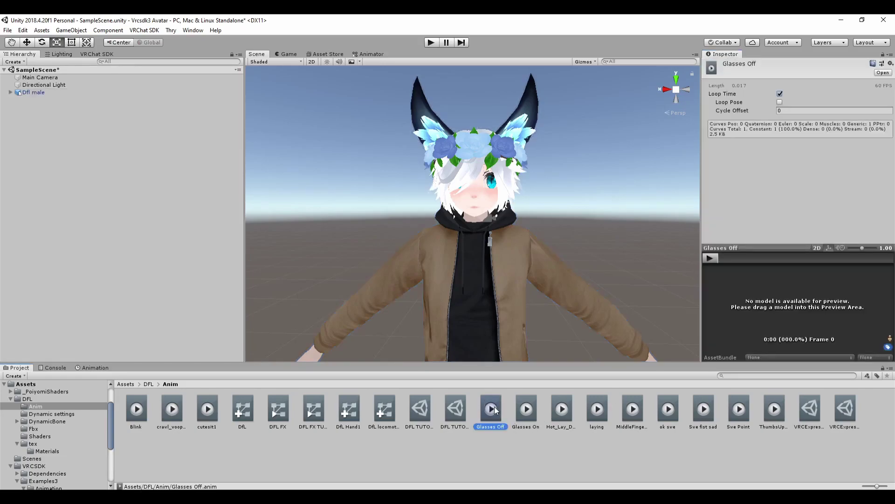
pyautogui.click(92, 368)
pyautogui.moveTo(168, 377)
pyautogui.mouseDown()
pyautogui.moveTo(276, 378)
pyautogui.moveTo(162, 374)
pyautogui.mouseUp()
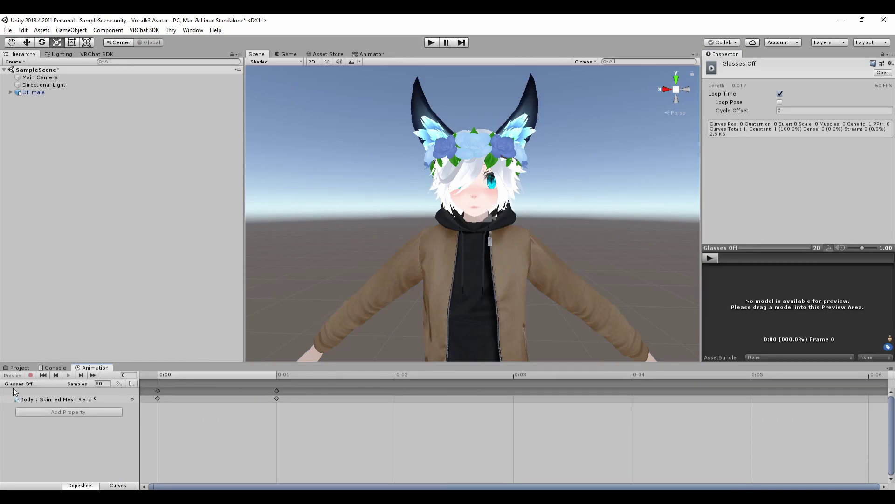
pyautogui.moveTo(139, 391); pyautogui.dragTo(219, 399)
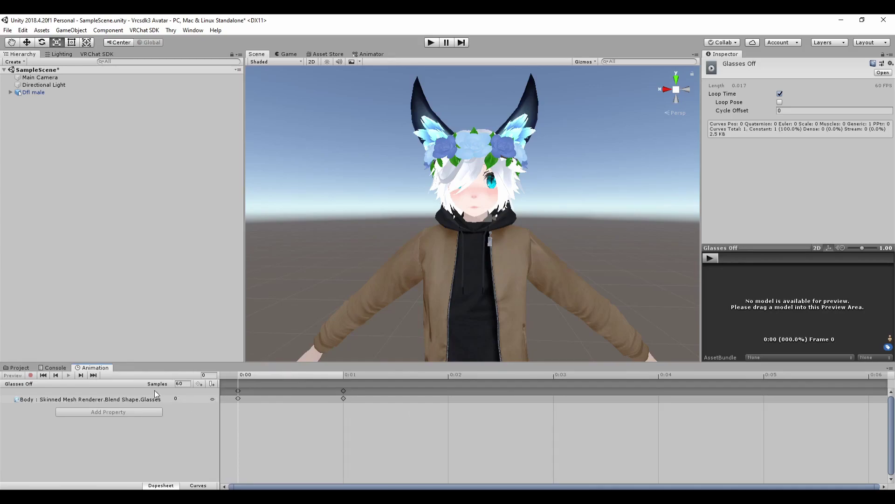
pyautogui.click(21, 368)
pyautogui.click(526, 411)
pyautogui.click(94, 368)
# - Set the avatar's Animator Controller to DFL FX
pyautogui.click(22, 367)
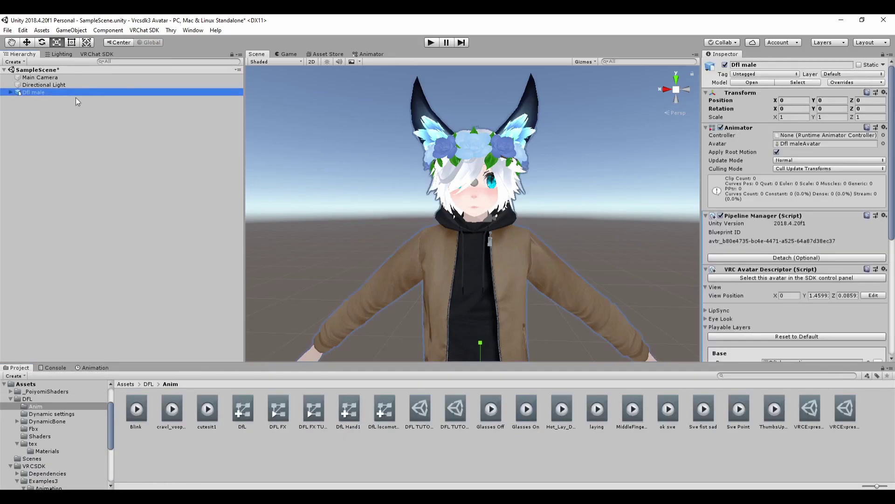
pyautogui.click(883, 136)
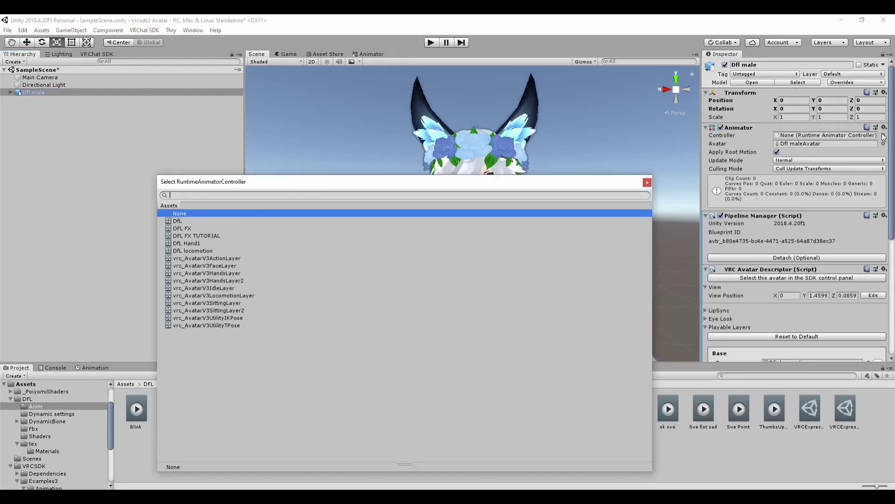
pyautogui.doubleClick(196, 229)
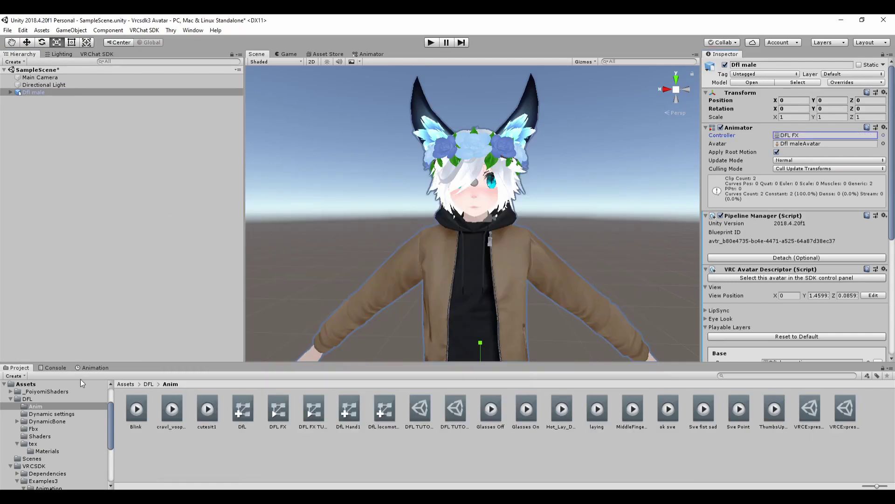
# - Enable Animation preview and compare the Glasses On and Glasses Off clips on the avatar
pyautogui.click(93, 367)
pyautogui.click(64, 384)
pyautogui.click(55, 402)
pyautogui.click(18, 379)
pyautogui.moveTo(369, 316)
pyautogui.mouseDown(button='right')
pyautogui.moveTo(500, 242)
pyautogui.moveTo(489, 251)
pyautogui.mouseUp(button='right')
pyautogui.click(39, 383)
pyautogui.click(39, 393)
pyautogui.moveTo(381, 301)
pyautogui.mouseDown(button='right')
pyautogui.moveTo(522, 256)
pyautogui.moveTo(235, 387)
pyautogui.mouseUp(button='right')
# - Zoom in on the avatar's head and preview the Glasses On clip again
pyautogui.click(226, 374)
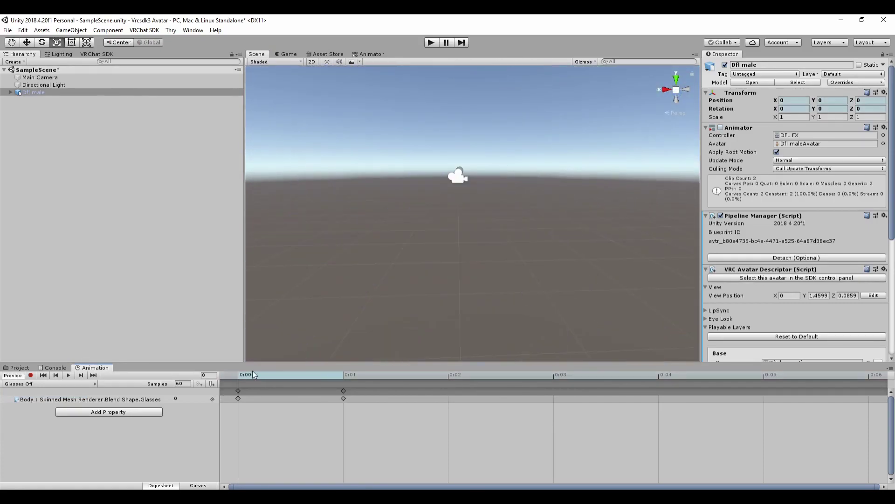
pyautogui.moveTo(253, 350)
pyautogui.mouseDown(button='right')
pyautogui.moveTo(419, 317)
pyautogui.moveTo(386, 324)
pyautogui.mouseUp(button='right')
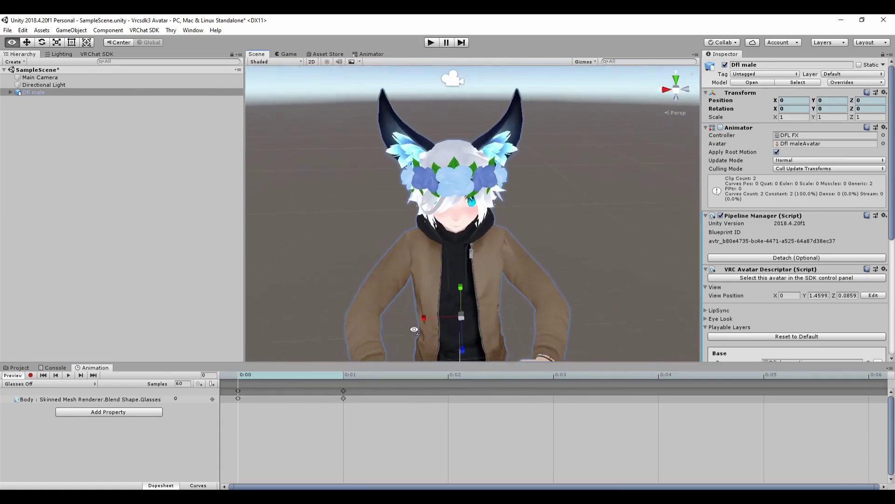
pyautogui.moveTo(386, 324); pyautogui.dragTo(399, 331, button='right')
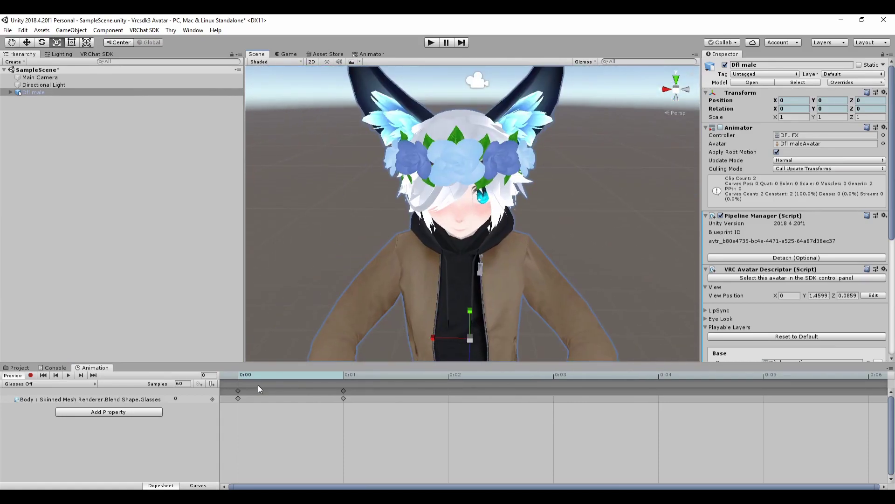
pyautogui.click(54, 384)
pyautogui.click(28, 402)
pyautogui.moveTo(326, 324)
pyautogui.mouseDown(button='right')
pyautogui.moveTo(397, 373)
pyautogui.moveTo(392, 330)
pyautogui.mouseUp(button='right')
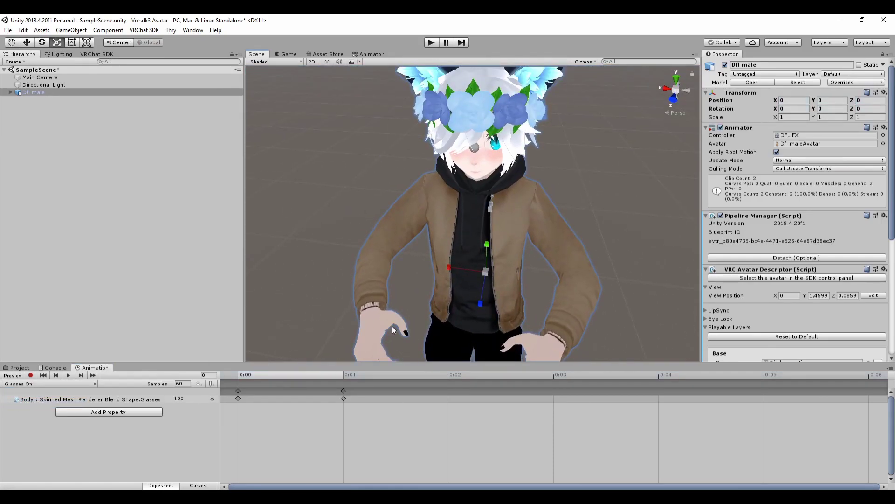
pyautogui.rightClick(43, 114)
pyautogui.click(150, 223)
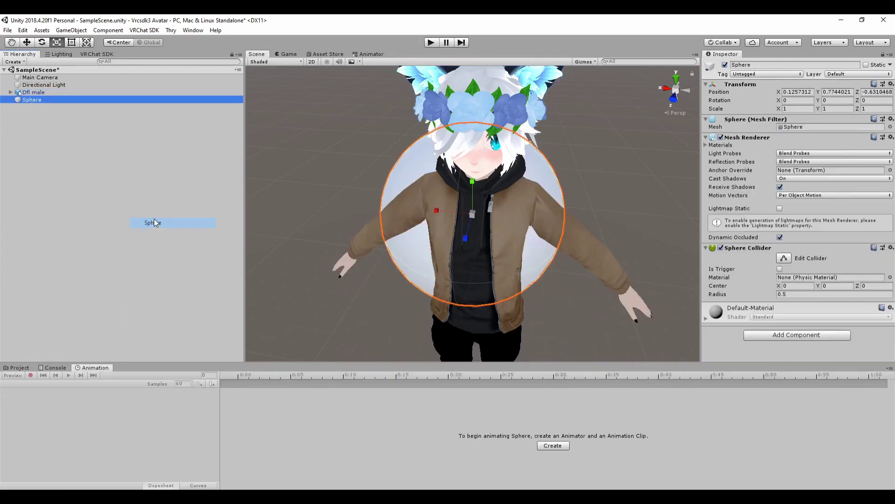
pyautogui.moveTo(41, 101); pyautogui.dragTo(31, 78)
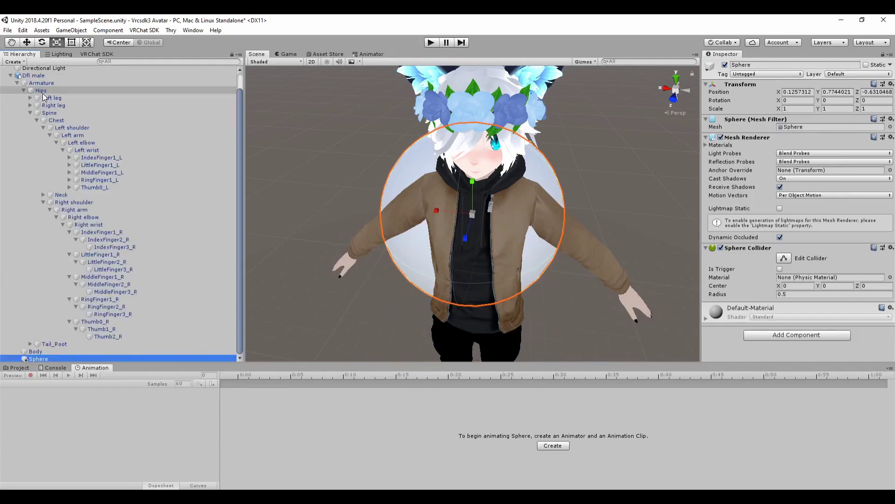
pyautogui.click(32, 77)
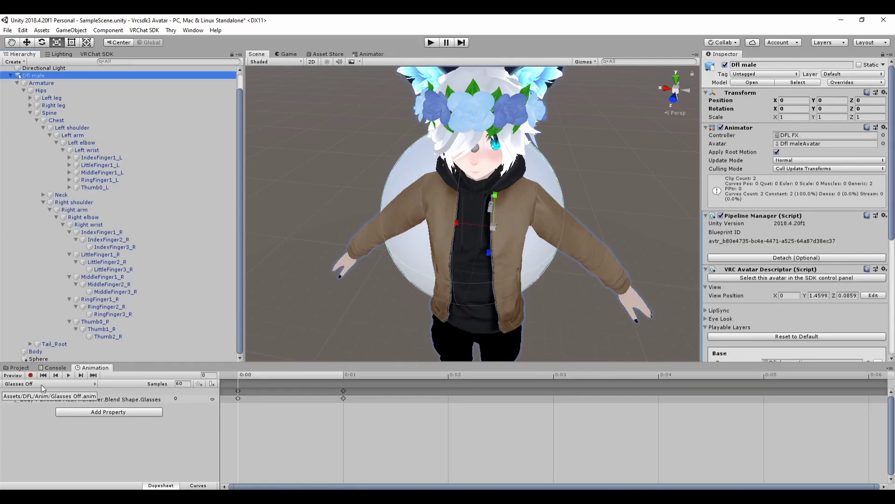
pyautogui.click(30, 375)
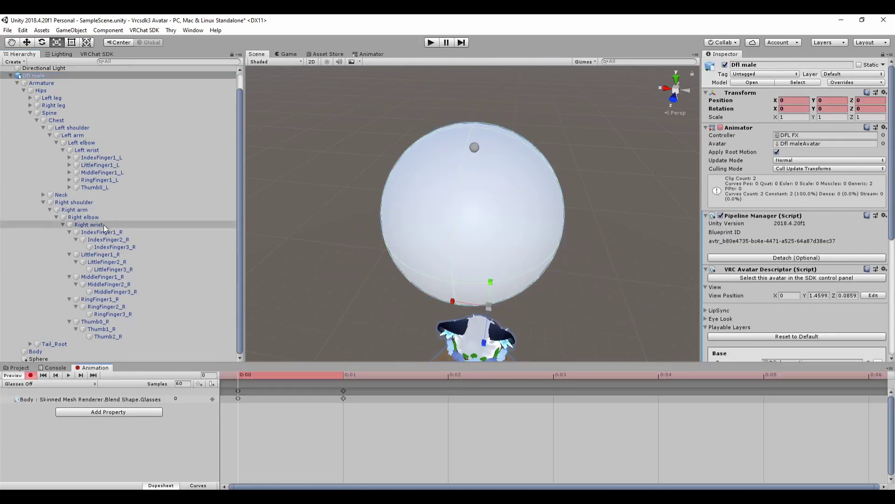
pyautogui.click(59, 358)
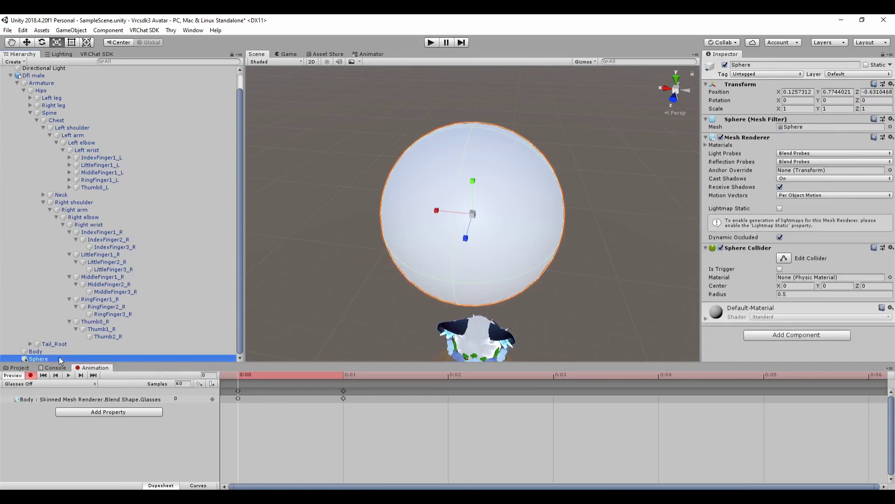
pyautogui.click(725, 64)
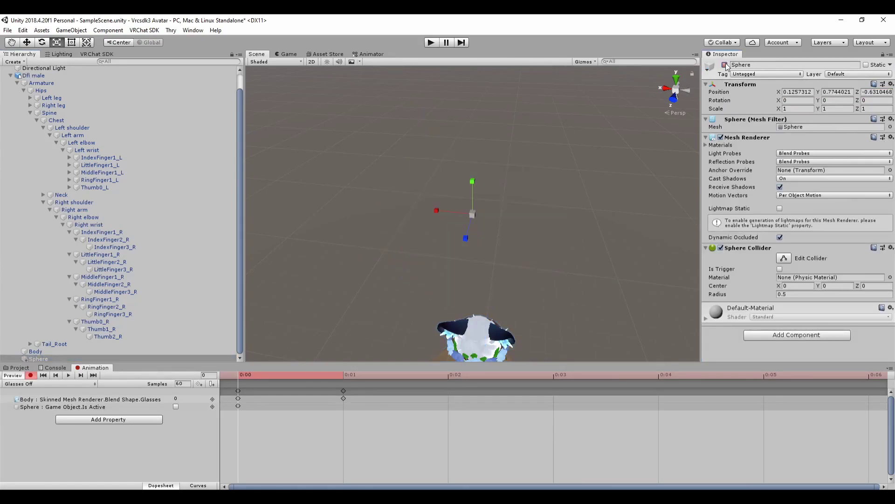
pyautogui.rightClick(96, 406)
pyautogui.click(115, 412)
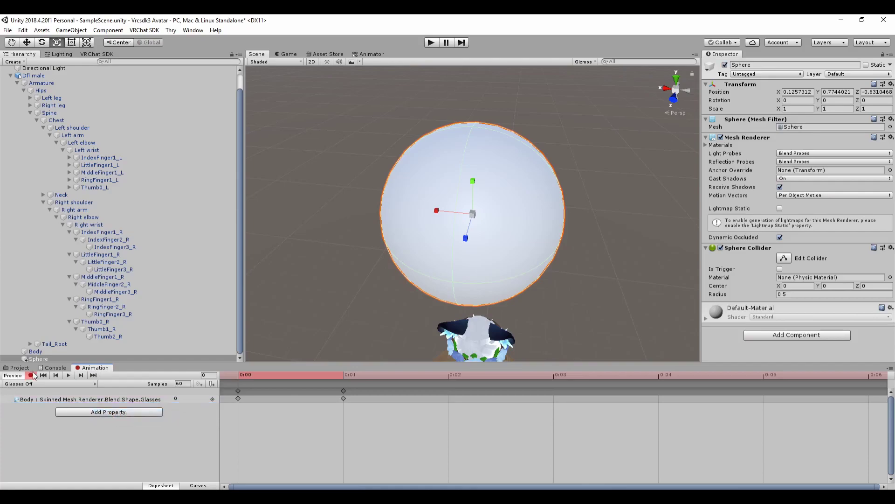
pyautogui.click(21, 367)
pyautogui.click(92, 367)
pyautogui.click(30, 375)
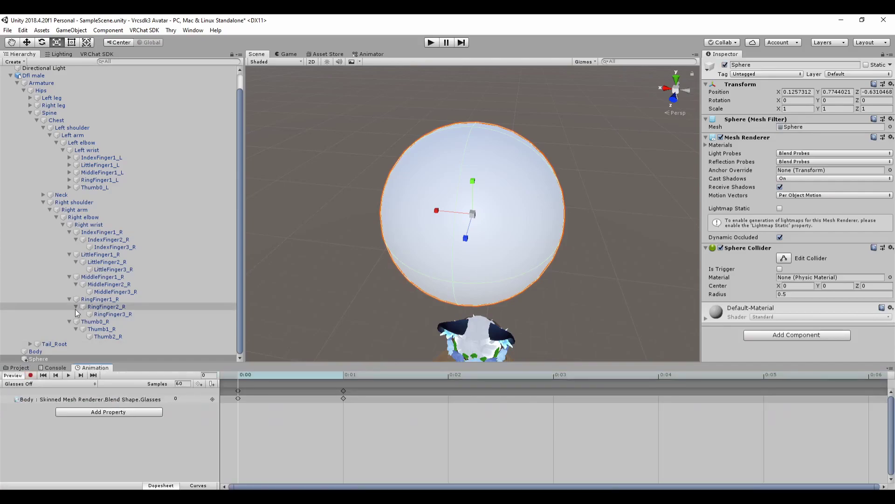
pyautogui.click(65, 352)
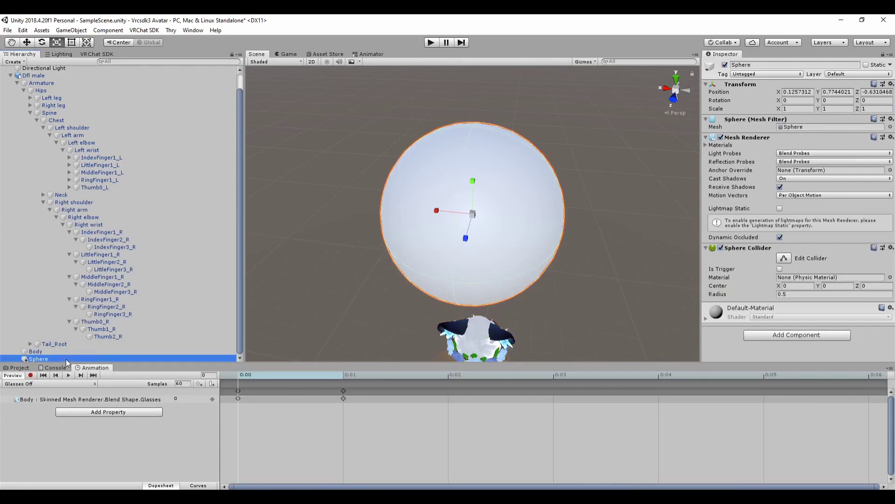
pyautogui.press('Delete')
pyautogui.moveTo(392, 232)
pyautogui.keyDown('alt'); pyautogui.mouseDown()
pyautogui.moveTo(427, 265)
pyautogui.moveTo(420, 273)
pyautogui.mouseUp(); pyautogui.keyUp('alt')
pyautogui.hotkey('ctrl', '5')
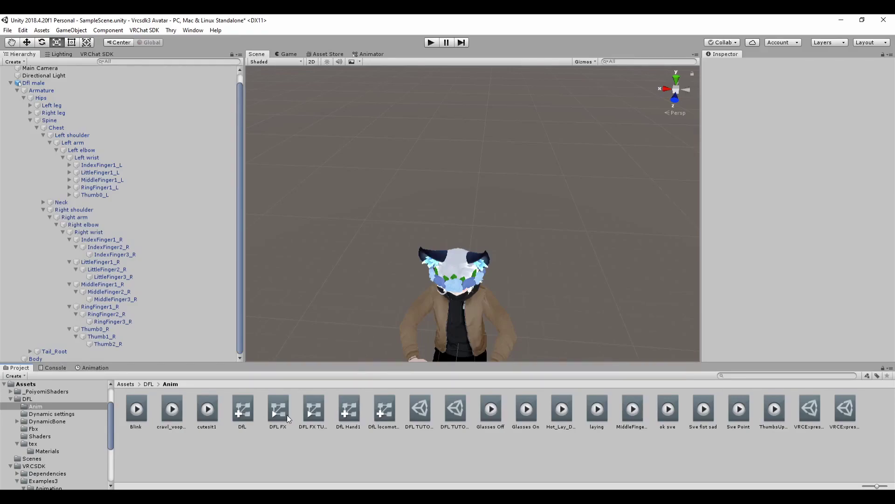
# - Select the DFL FX TUTORIAL controller in the Project window
pyautogui.click(307, 411)
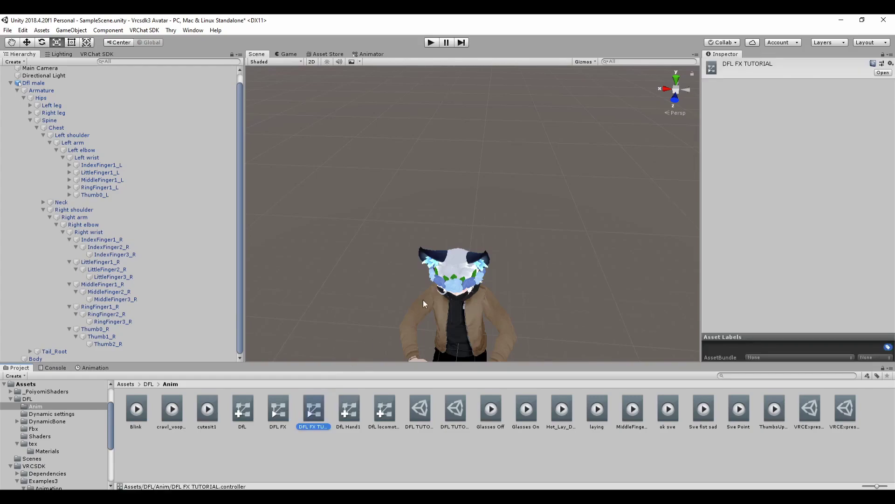
# - Add the Glasses Off and Glasses On clips as states in the Animator graph
pyautogui.click(377, 54)
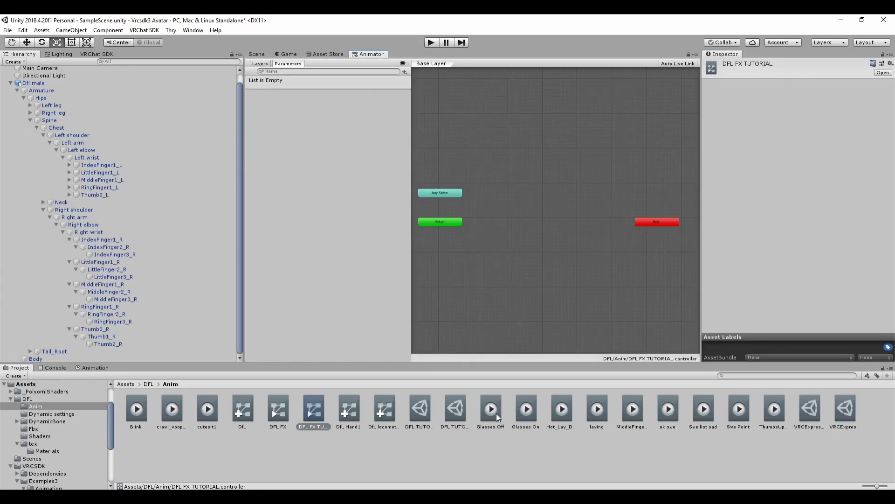
pyautogui.moveTo(497, 414); pyautogui.dragTo(505, 222)
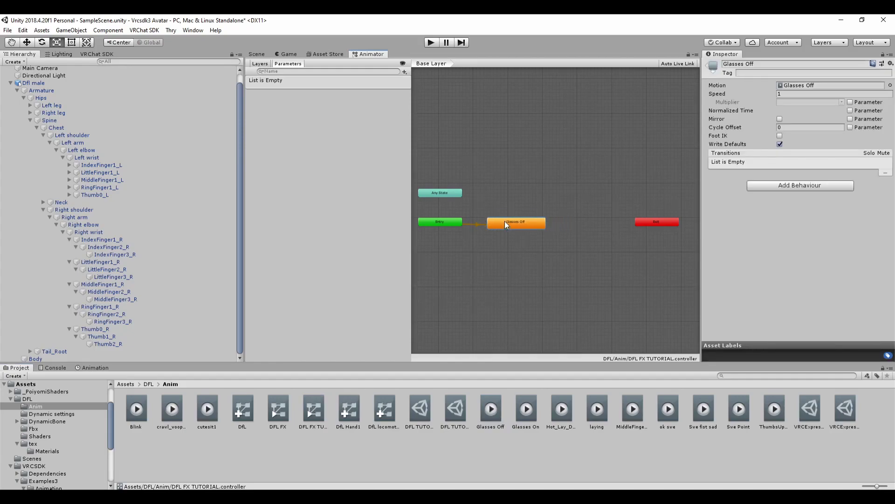
pyautogui.scroll(2, 505, 221)
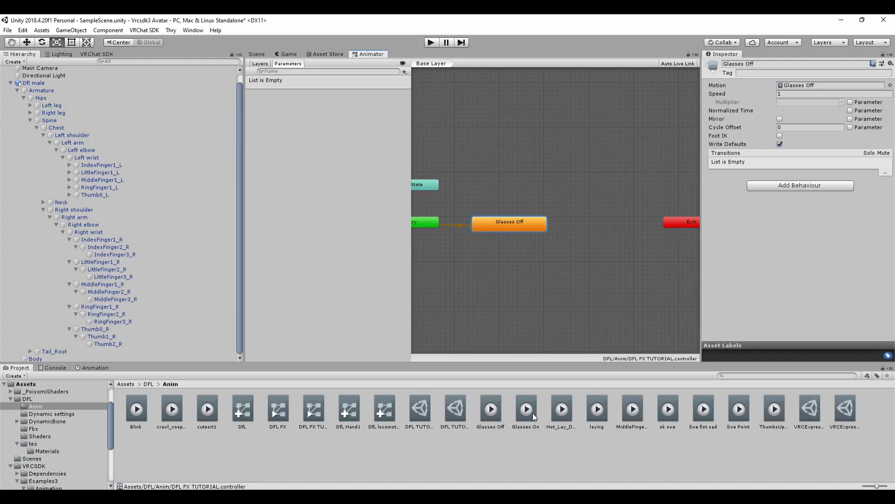
pyautogui.moveTo(530, 410); pyautogui.dragTo(517, 220)
pyautogui.moveTo(498, 185)
pyautogui.mouseDown()
pyautogui.moveTo(509, 188)
pyautogui.moveTo(490, 186)
pyautogui.mouseUp()
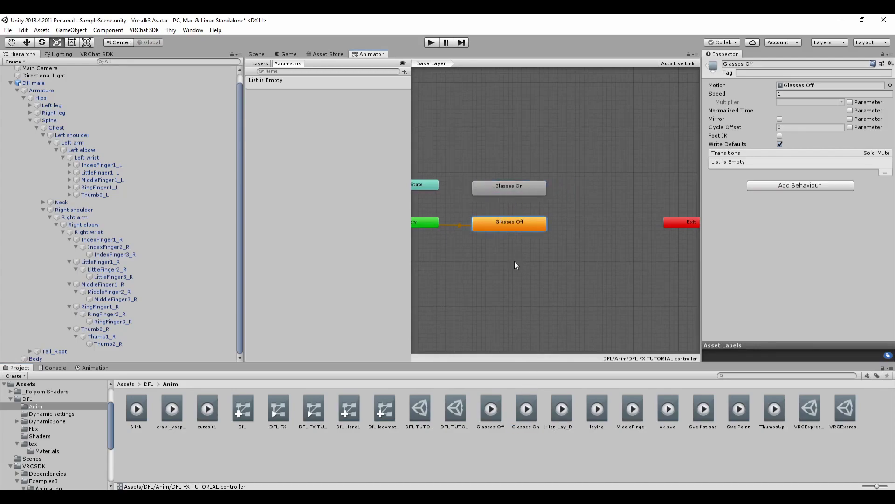
# - Make transitions from Glasses Off to Glasses On and from Glasses On back to Off
pyautogui.rightClick(506, 226)
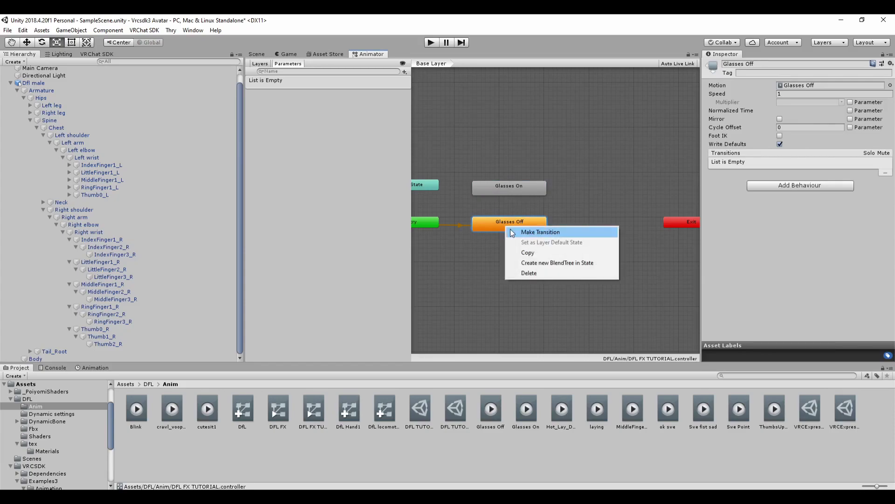
pyautogui.click(538, 231)
pyautogui.click(510, 191)
pyautogui.click(515, 186)
pyautogui.rightClick(514, 190)
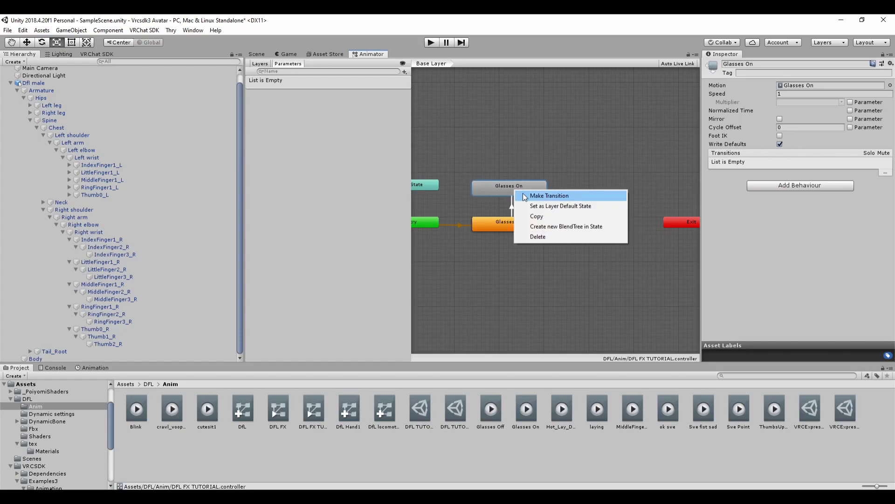
pyautogui.click(523, 196)
pyautogui.click(506, 220)
pyautogui.click(505, 223)
pyautogui.click(512, 241)
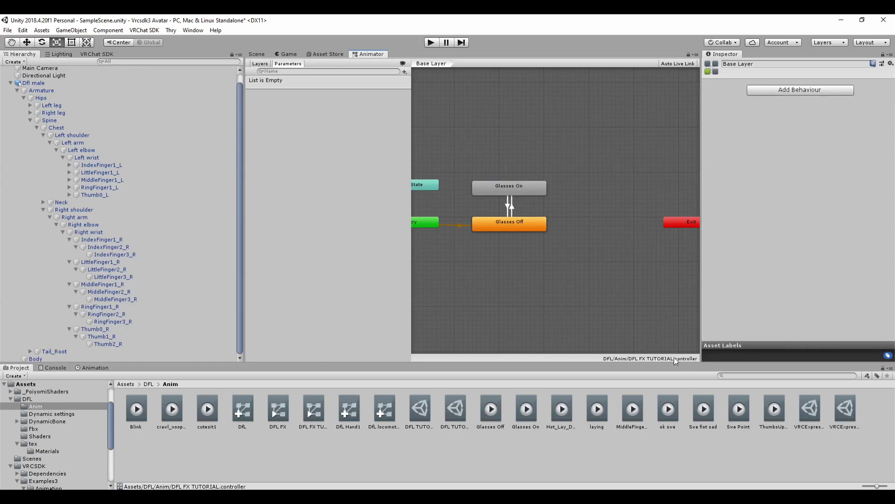
# - Add an Int parameter to the controller and name it Glasses
pyautogui.click(403, 72)
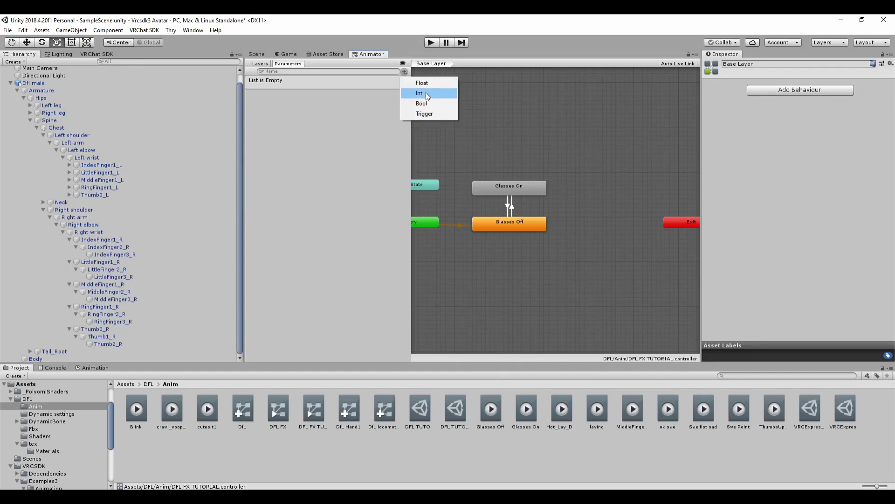
pyautogui.click(425, 92)
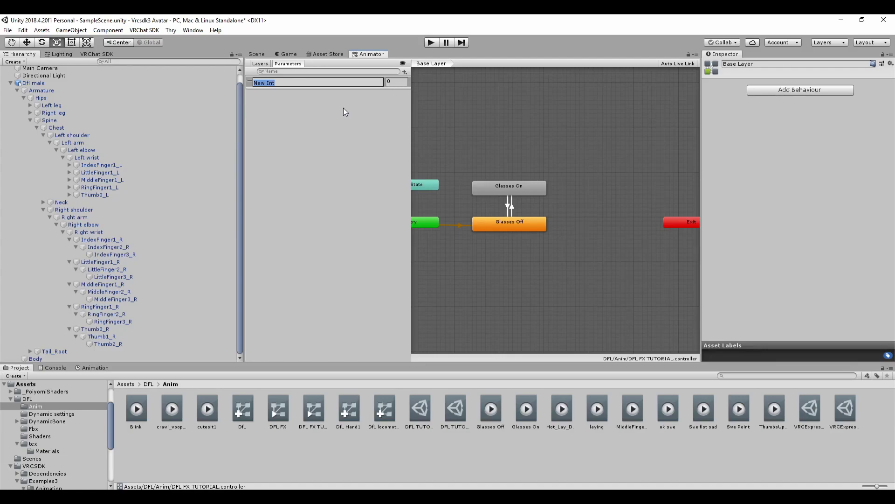
pyautogui.write('Glasses')
pyautogui.press('Return')
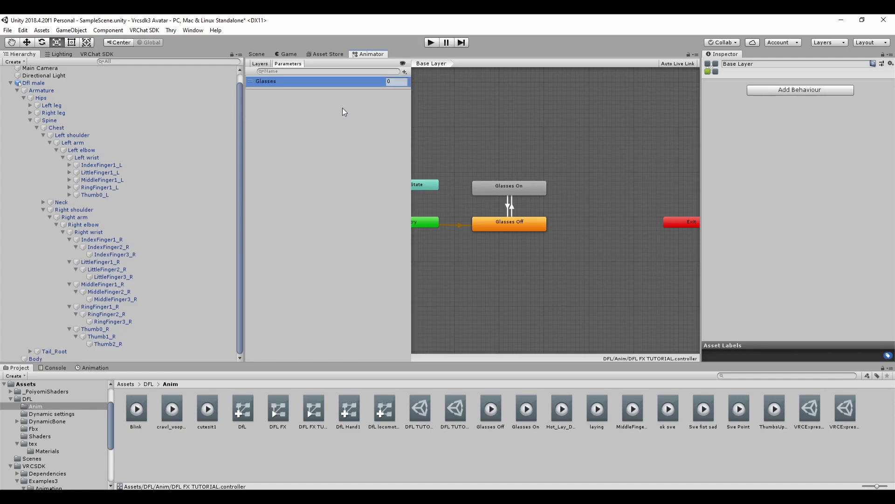
# - Give the Glasses Off→On transition a condition of Glasses Greater than 0
pyautogui.click(510, 225)
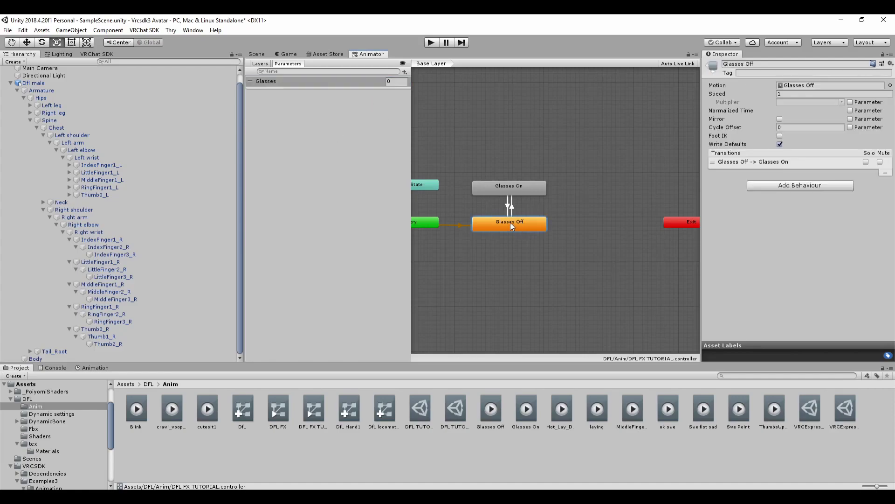
pyautogui.scroll(2, 511, 215)
pyautogui.scroll(2, 514, 217)
pyautogui.scroll(1, 518, 221)
pyautogui.click(516, 209)
pyautogui.scroll(-1, 831, 224)
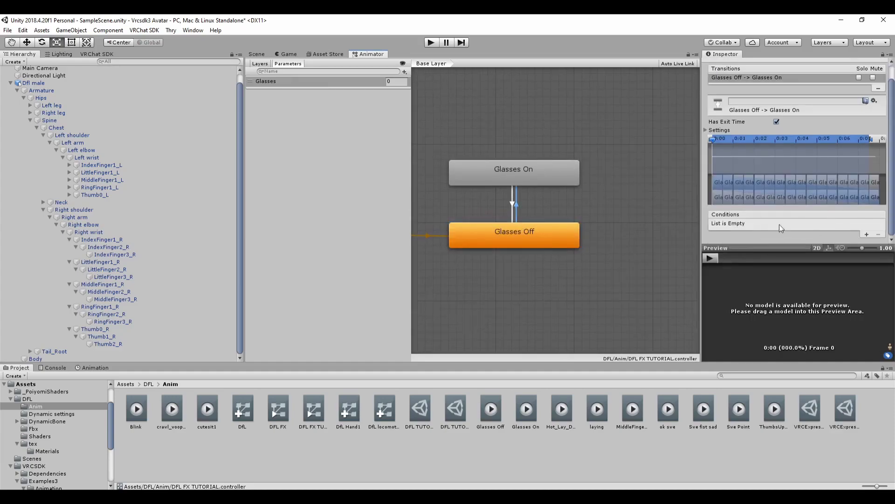
pyautogui.click(532, 205)
pyautogui.click(515, 208)
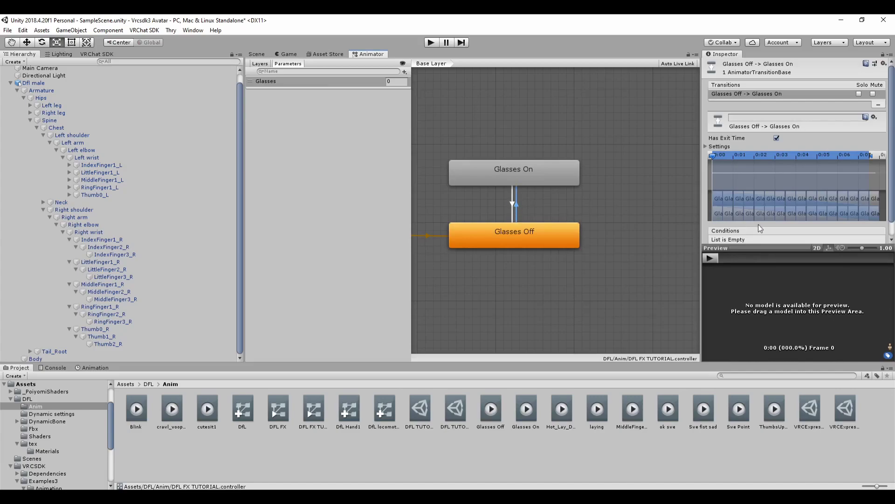
pyautogui.scroll(-1, 761, 224)
pyautogui.click(868, 233)
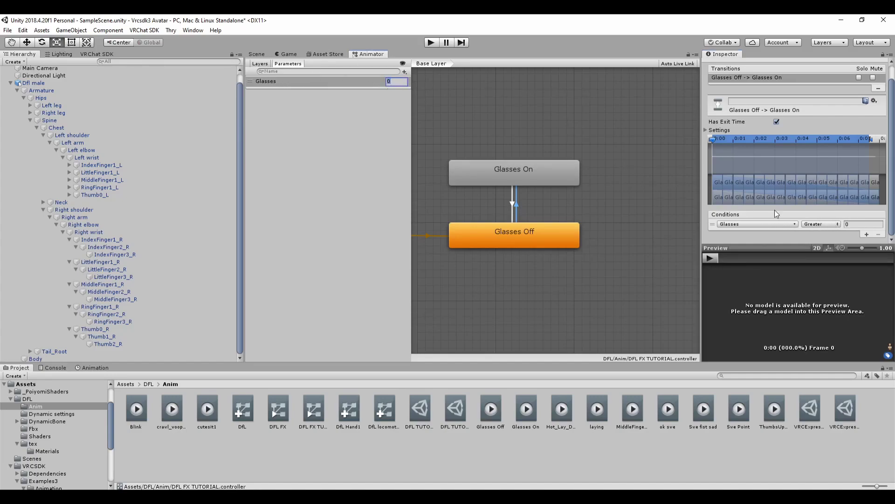
pyautogui.click(858, 225)
# - Bring up a blank Notepad document from the Windows Start menu
pyautogui.press('super')
pyautogui.press('Escape')
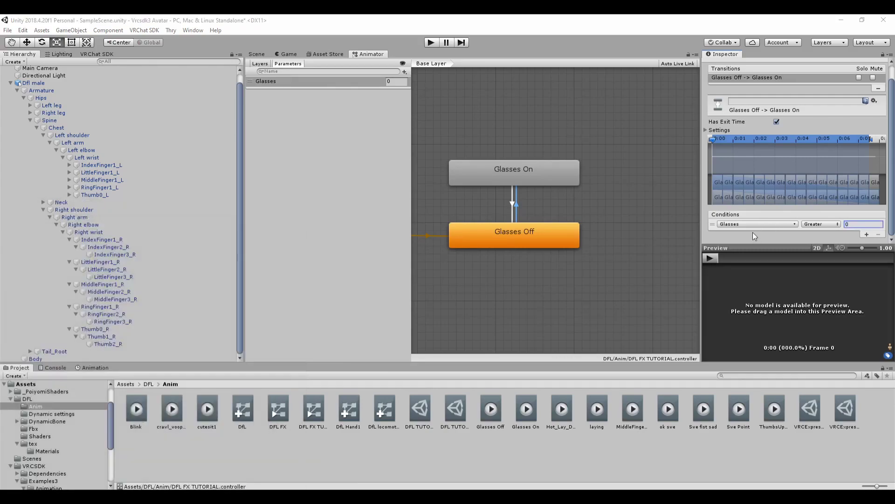
pyautogui.press('super')
pyautogui.press('Escape')
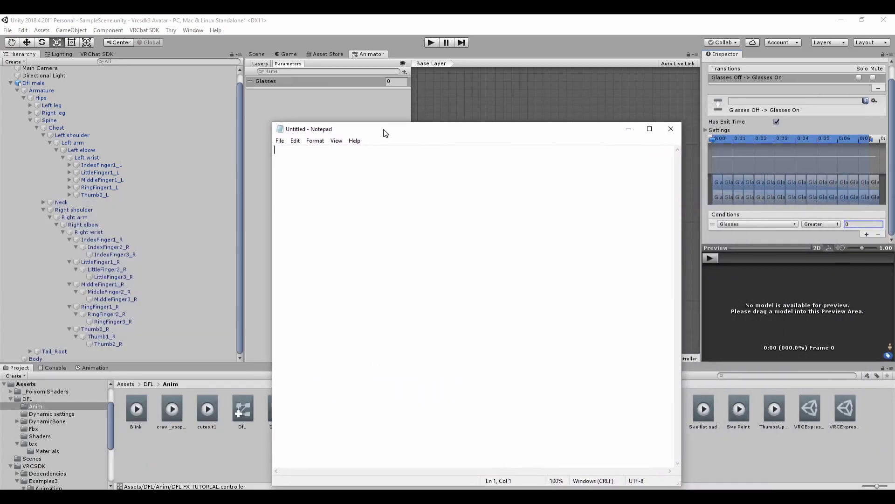
# - Type a 'Glasses>' condition note in Notepad, then hide Notepad to reveal Unity
pyautogui.moveTo(383, 134); pyautogui.dragTo(369, 142)
pyautogui.write('Glasses >')
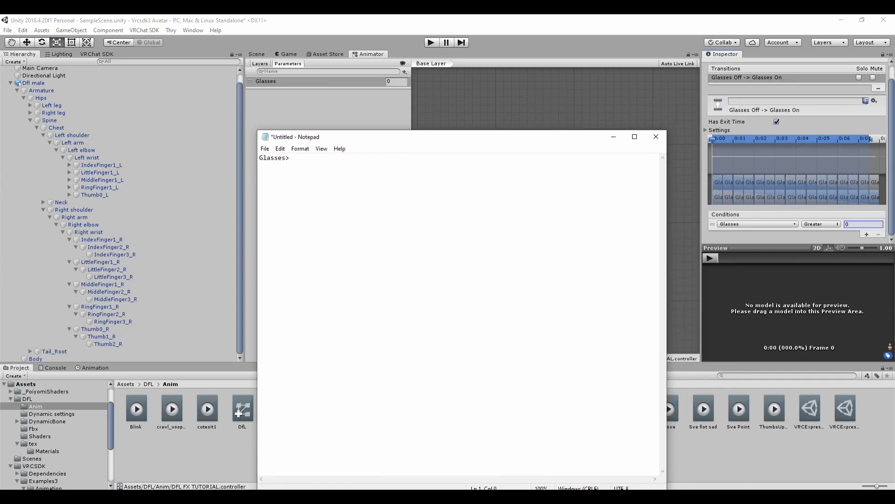
pyautogui.write('0')
pyautogui.click(613, 136)
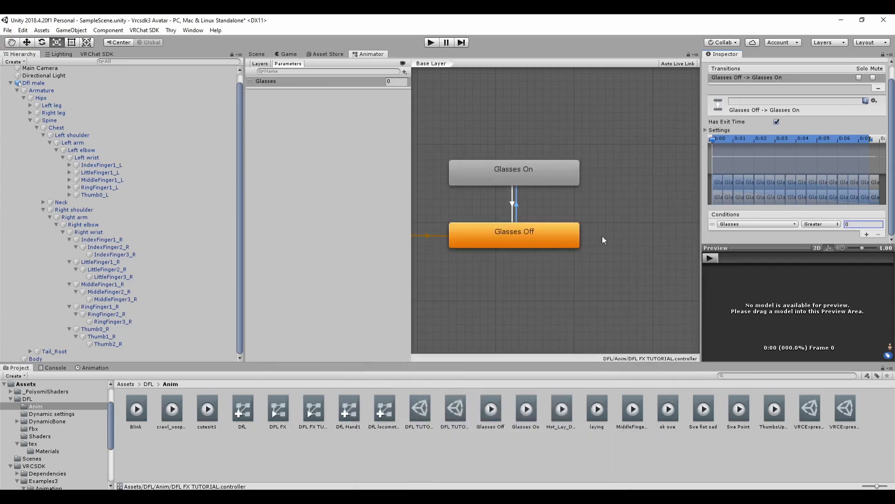
# - Add a Glasses Less 1 condition to the Glasses On-to-Off transition
pyautogui.click(520, 177)
pyautogui.click(515, 206)
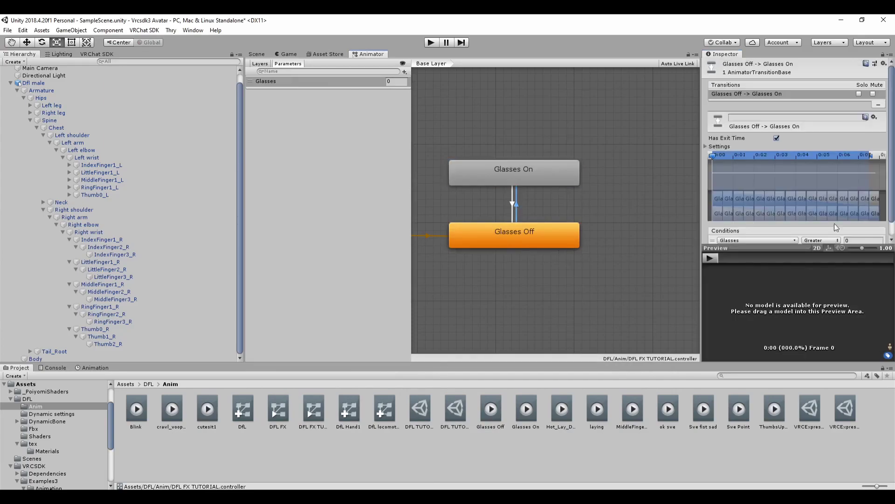
pyautogui.scroll(-1, 842, 226)
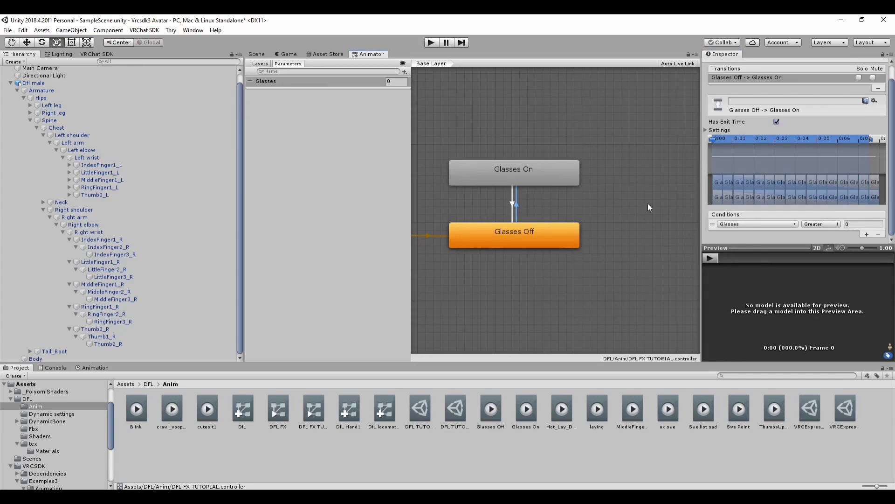
pyautogui.click(548, 167)
pyautogui.click(511, 204)
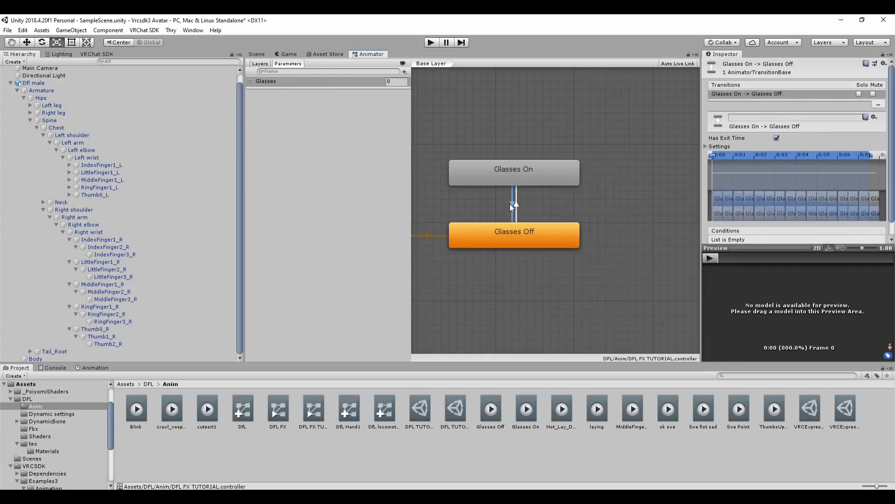
pyautogui.scroll(-1, 853, 231)
pyautogui.click(867, 233)
pyautogui.click(829, 225)
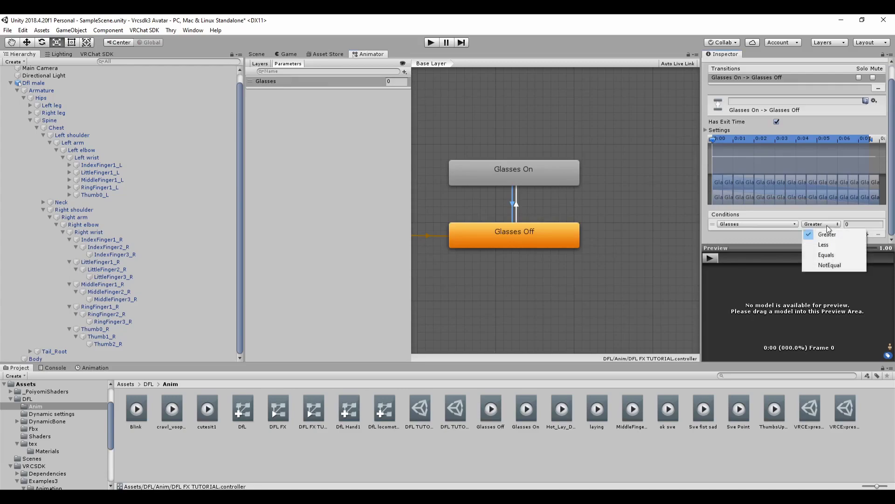
pyautogui.click(821, 238)
pyautogui.click(855, 225)
pyautogui.write('1')
# - Select the Glasses Off state, then open the DFL TUTORIAL PARAM expression parameters asset
pyautogui.click(552, 180)
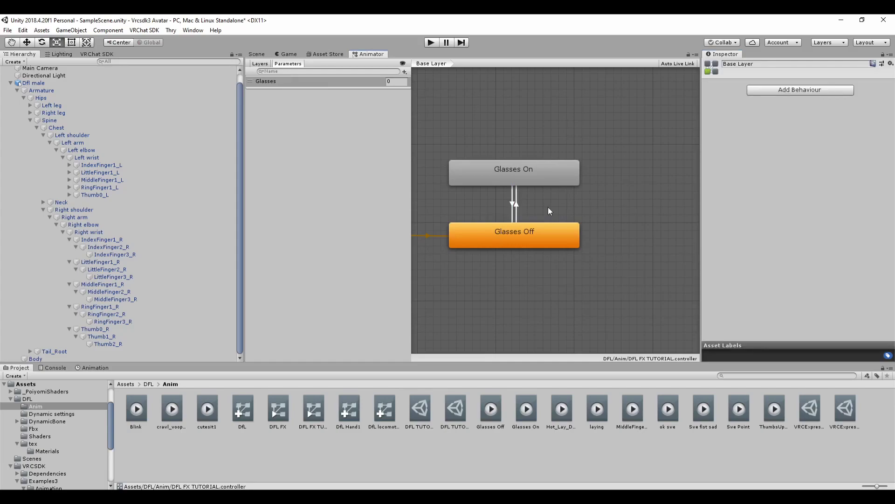
pyautogui.click(519, 235)
pyautogui.scroll(-2, 528, 194)
pyautogui.scroll(-2, 530, 199)
pyautogui.scroll(-1, 532, 203)
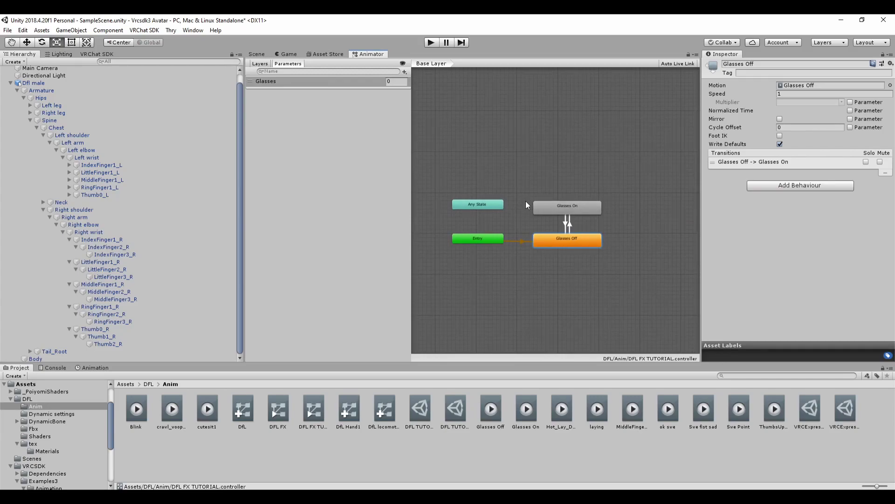
pyautogui.click(456, 413)
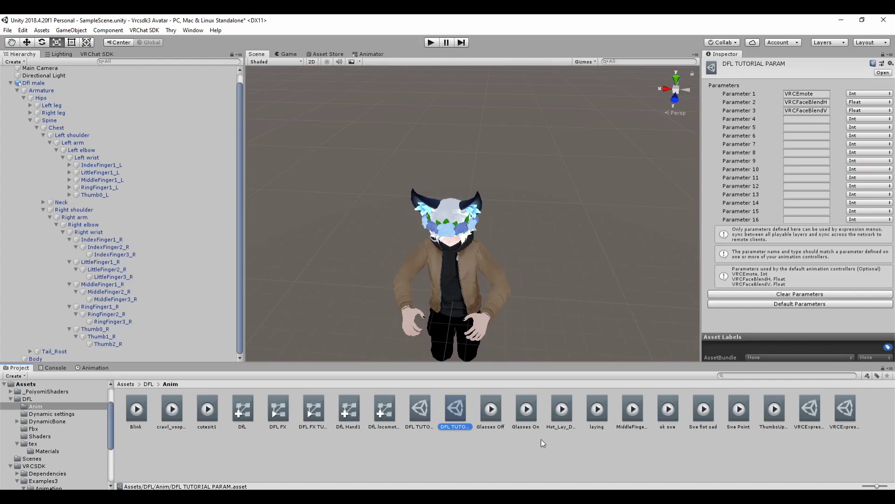
pyautogui.scroll(1, 125, 210)
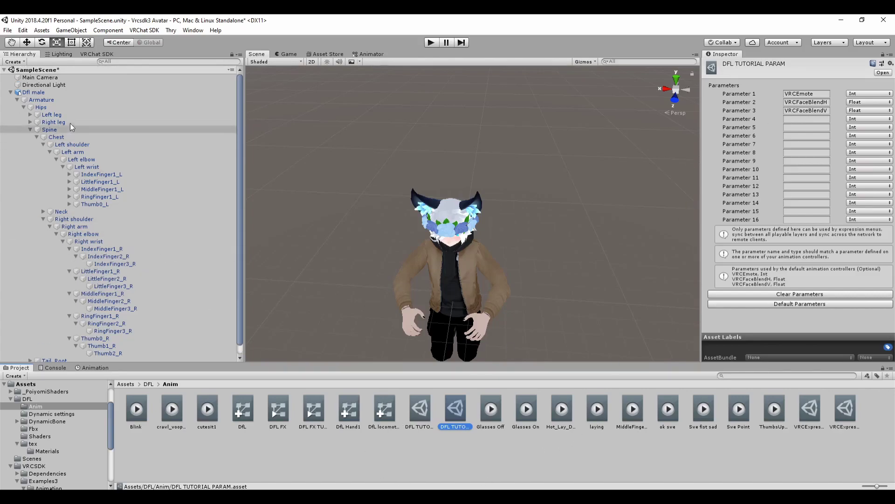
# - Open DFL TUTORIAL PARAM from Dfl male's descriptor and set Parameter 4 to Glasses, type Int
pyautogui.click(53, 93)
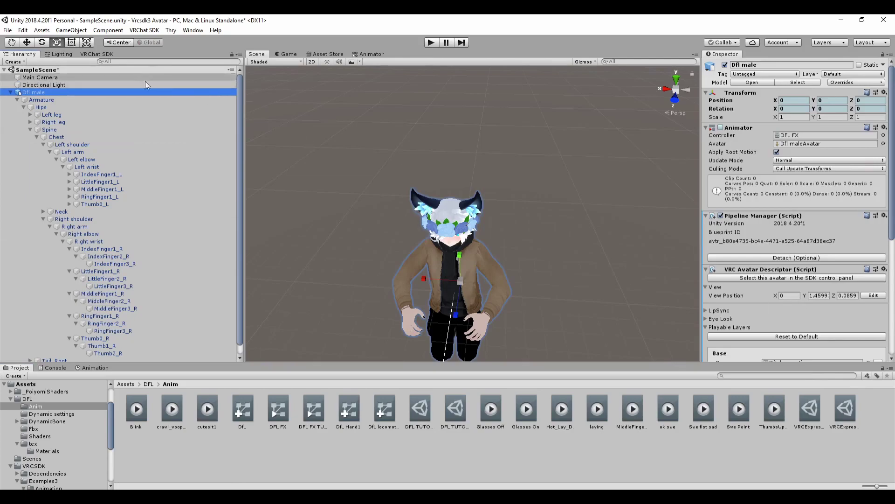
pyautogui.scroll(-5, 798, 308)
pyautogui.scroll(-2, 806, 313)
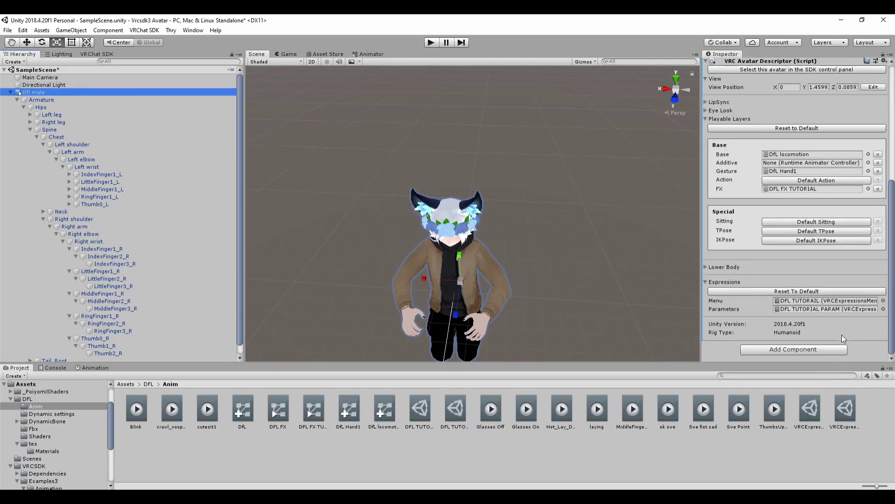
pyautogui.click(808, 306)
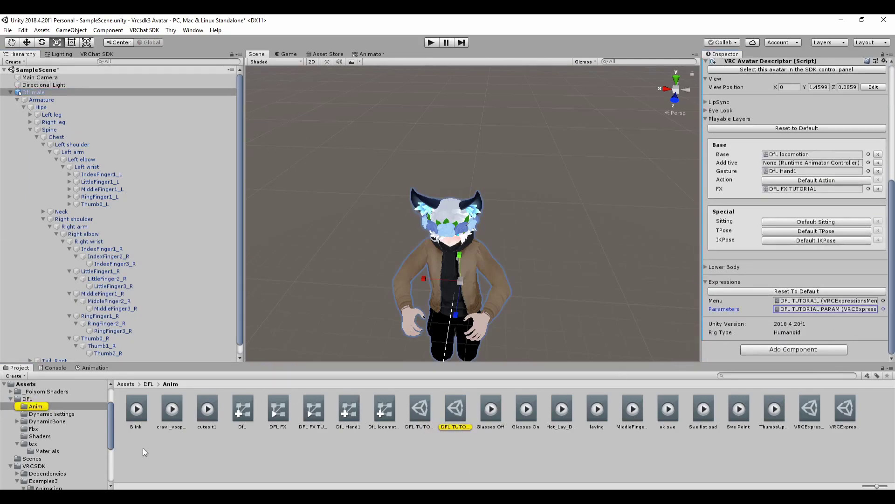
pyautogui.click(455, 412)
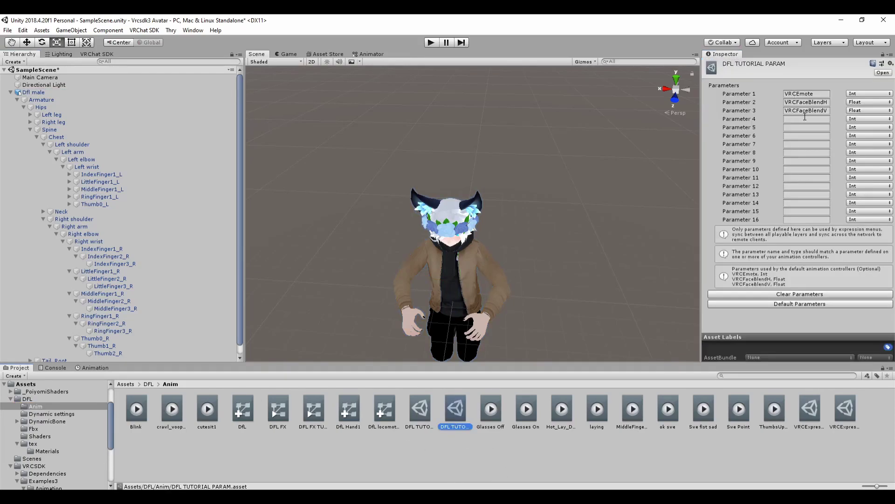
pyautogui.click(849, 120)
pyautogui.click(361, 54)
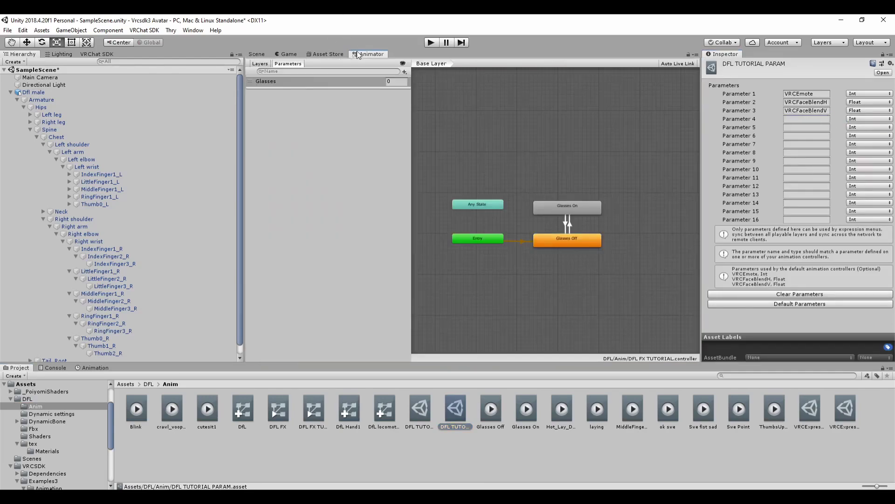
pyautogui.click(258, 54)
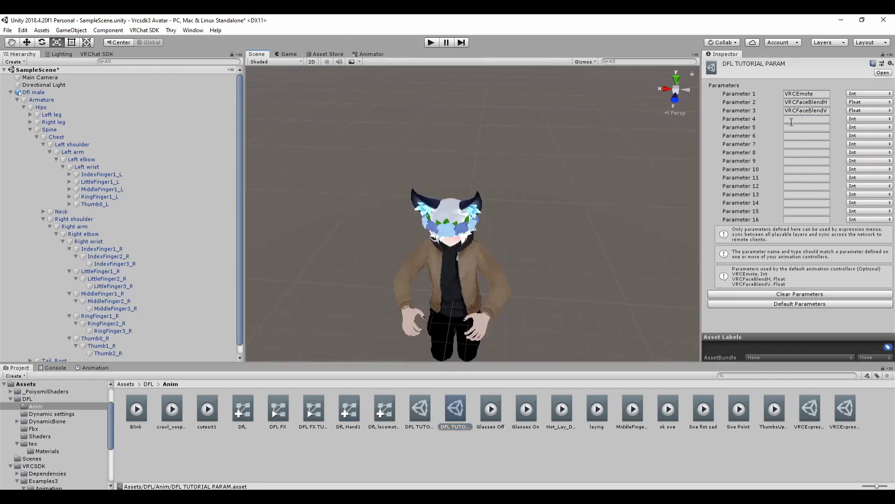
pyautogui.click(791, 120)
# - In the expressions menu, rename New Control to Glasses with the CL_Lab_Icon_256 icon
pyautogui.click(814, 453)
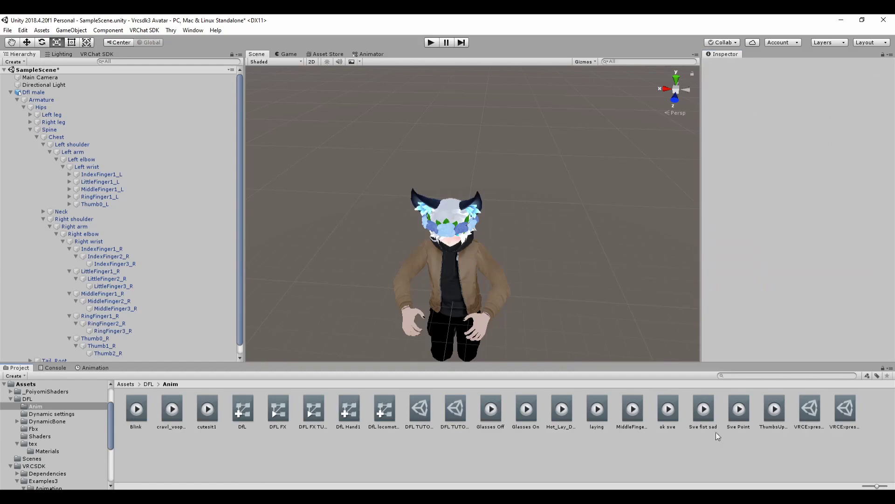
pyautogui.click(420, 410)
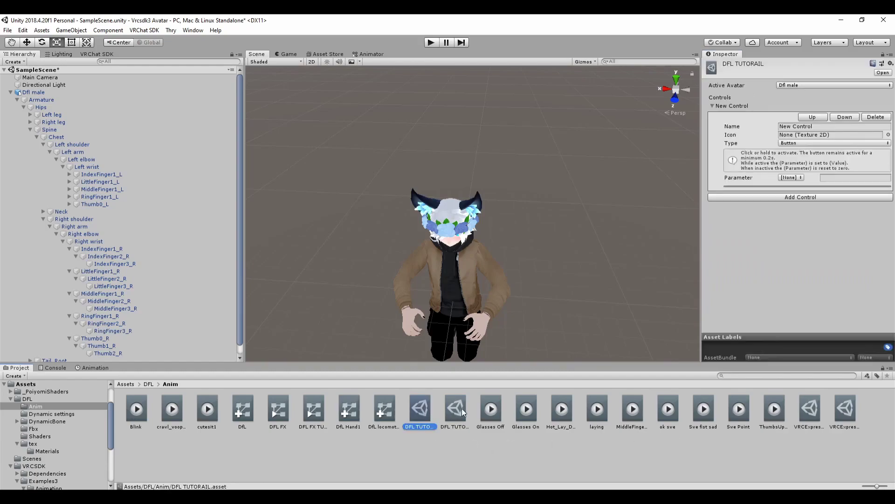
pyautogui.click(803, 128)
pyautogui.write('Glasses')
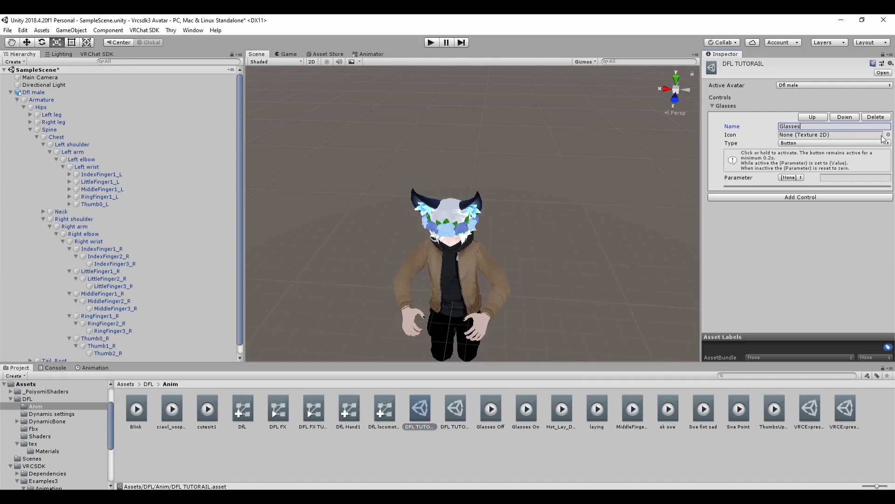
pyautogui.click(888, 135)
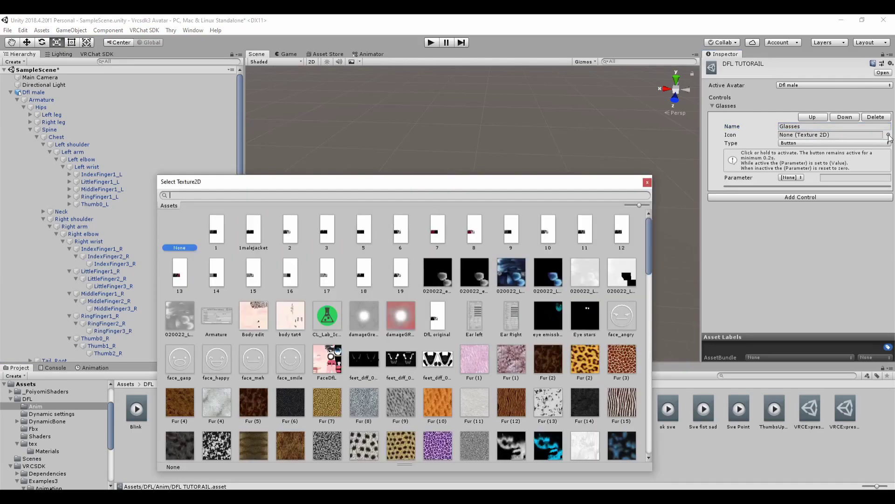
pyautogui.doubleClick(322, 319)
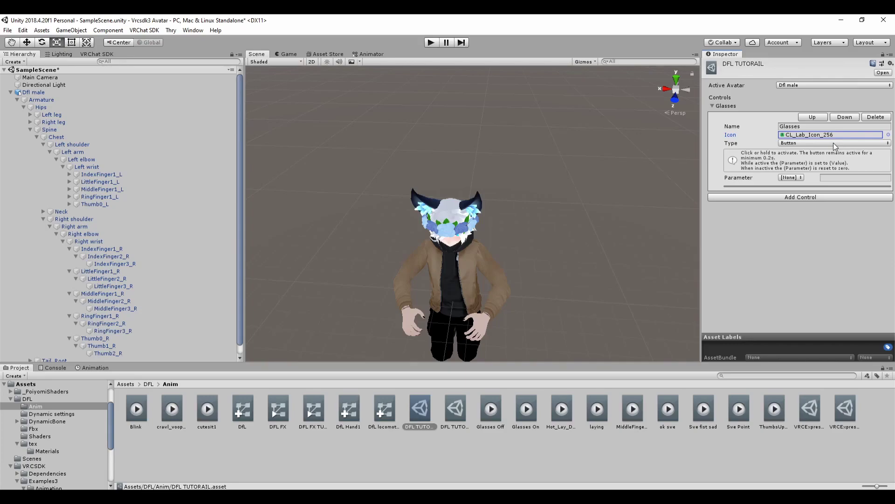
# - Make the Glasses control a Toggle driving the Glasses parameter with value 1
pyautogui.click(825, 143)
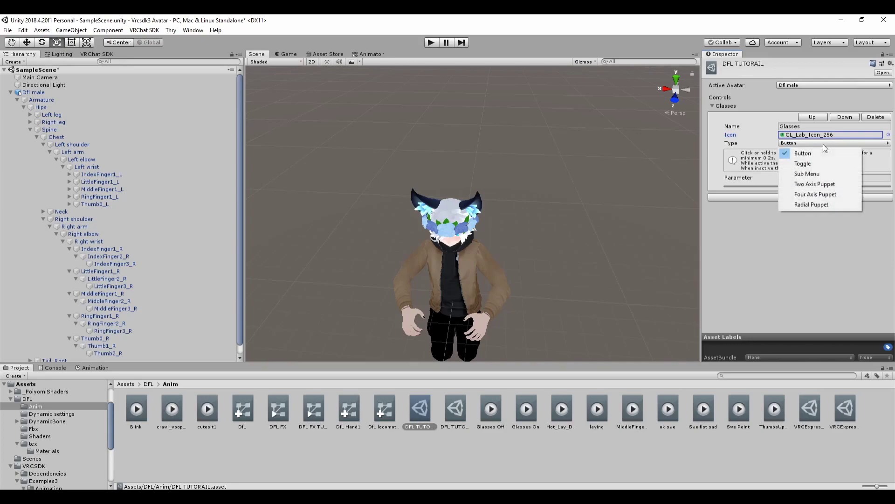
pyautogui.click(815, 161)
pyautogui.click(815, 143)
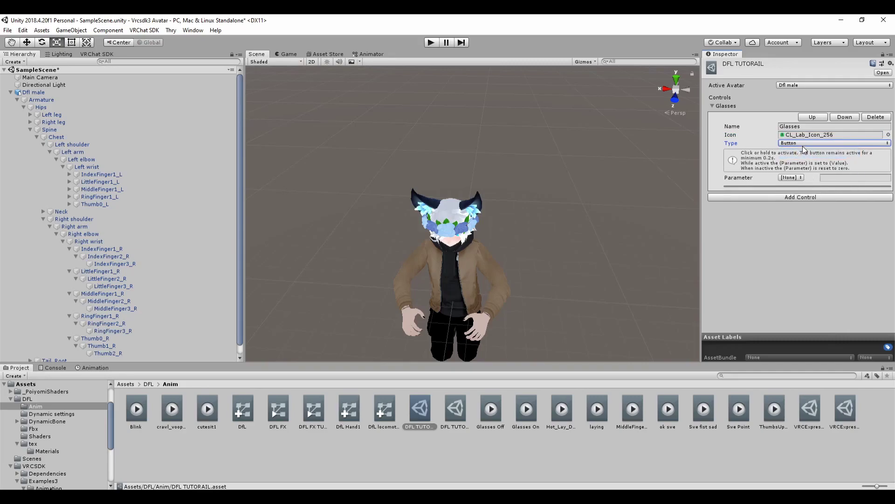
pyautogui.click(803, 145)
pyautogui.click(805, 160)
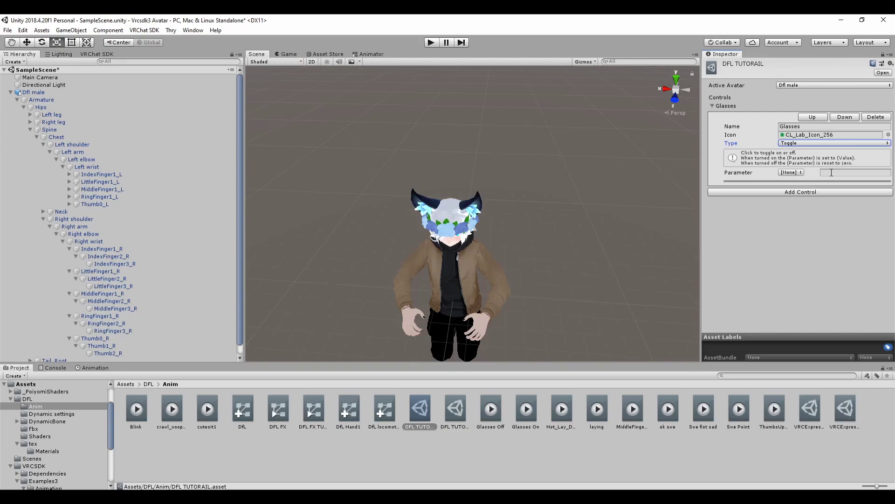
pyautogui.click(790, 175)
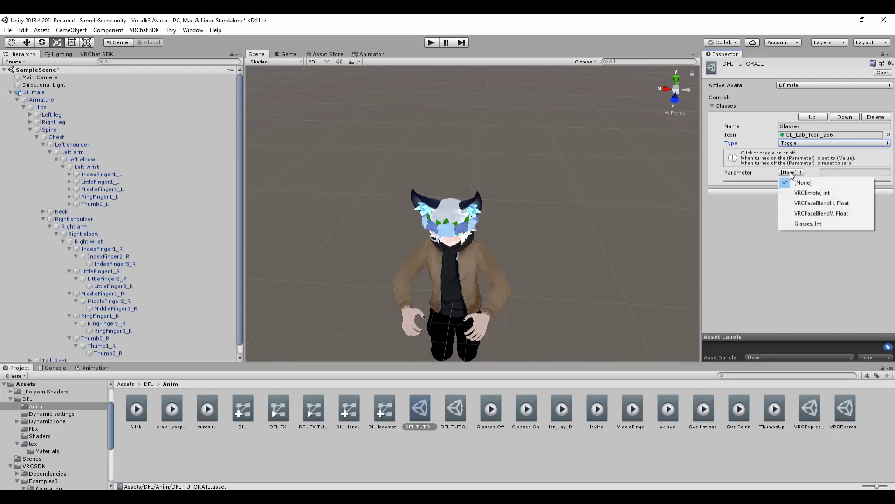
pyautogui.click(804, 223)
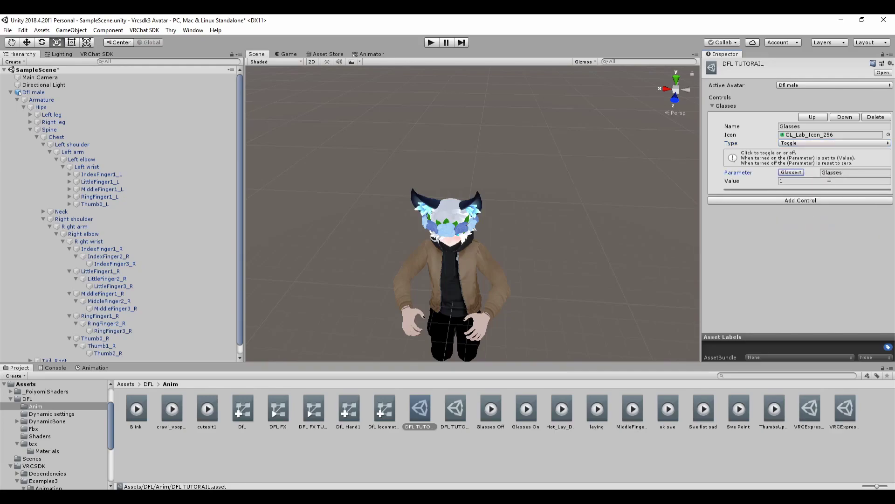
pyautogui.click(830, 181)
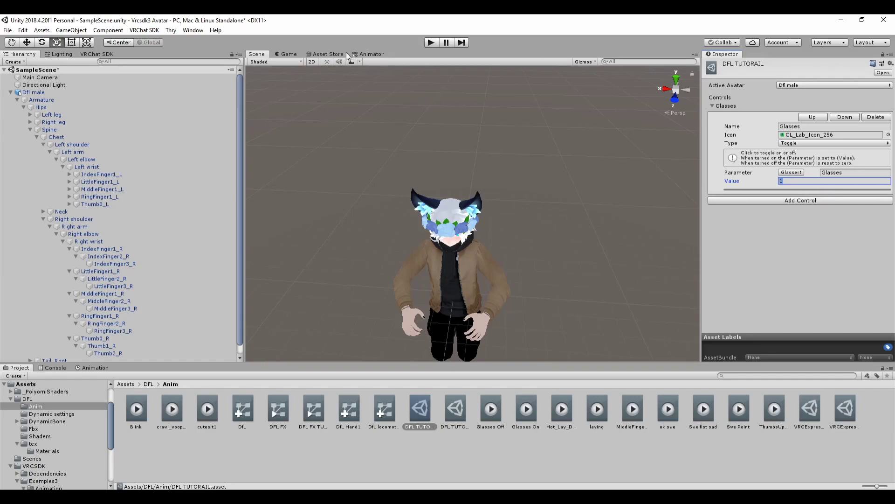
# - Review the Glasses Off to Glasses On transition, then open the VRCExpressionsMenu asset
pyautogui.click(372, 54)
pyautogui.click(568, 227)
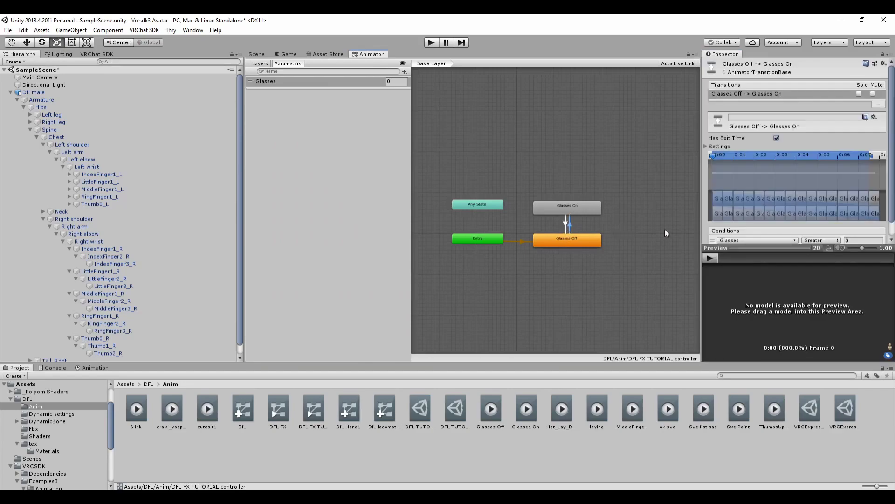
pyautogui.scroll(-1, 839, 242)
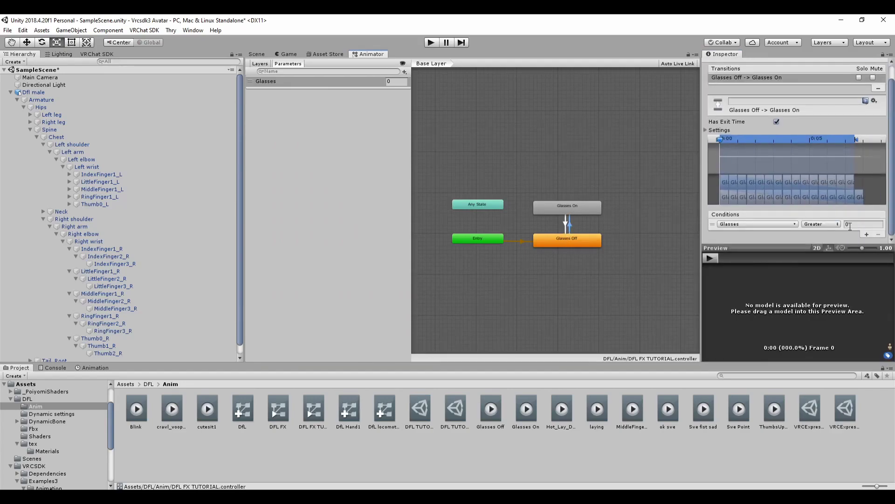
pyautogui.click(258, 54)
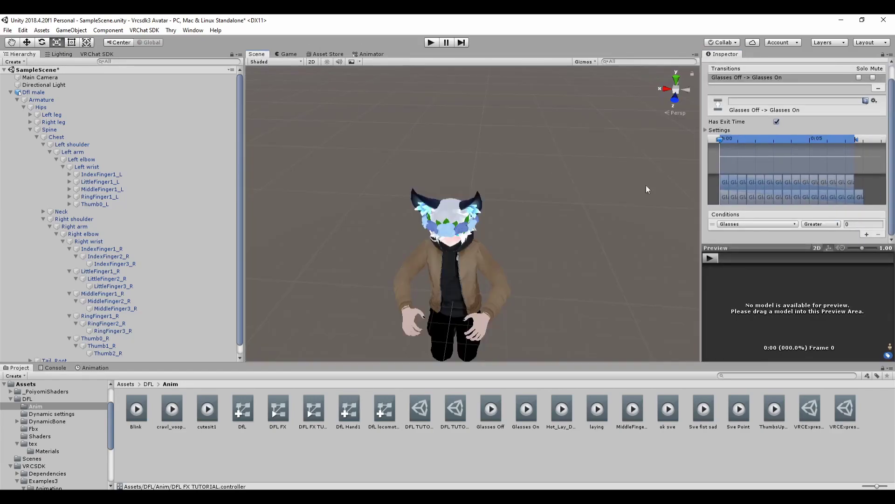
pyautogui.click(818, 424)
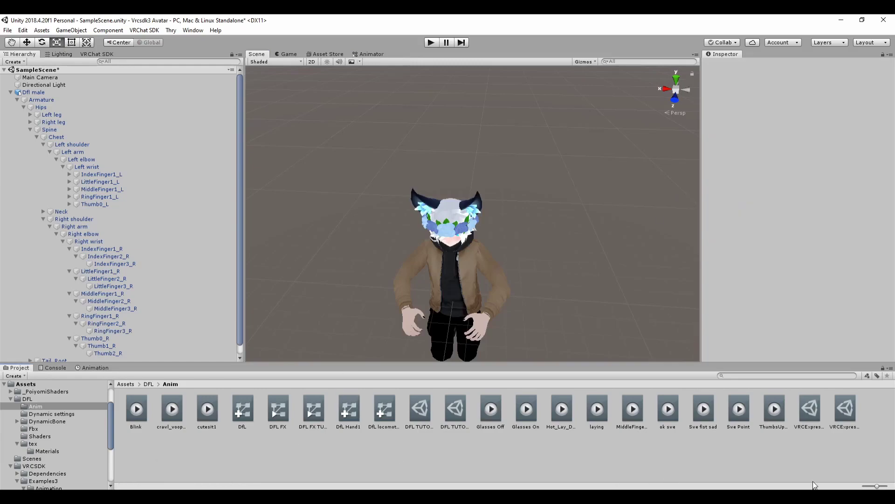
pyautogui.click(846, 413)
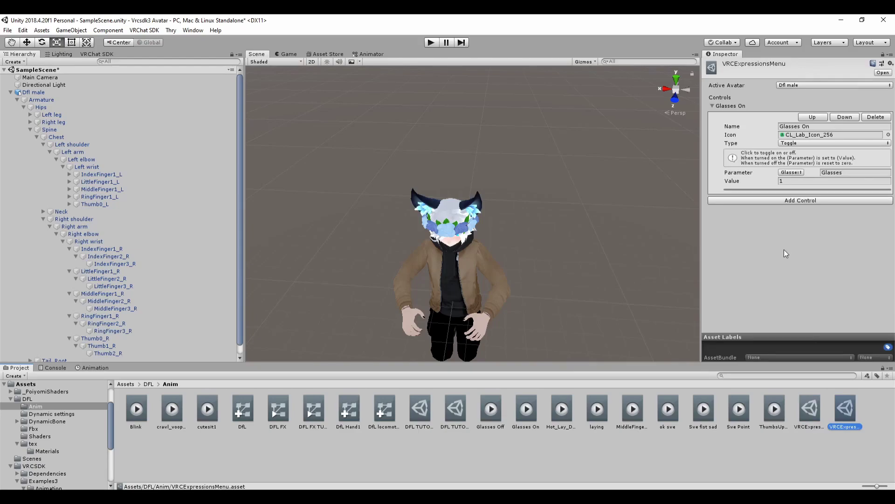
# - Select Dfl male to review its descriptor's DFL FX TUTORIAL layer, menu and parameters
pyautogui.click(98, 54)
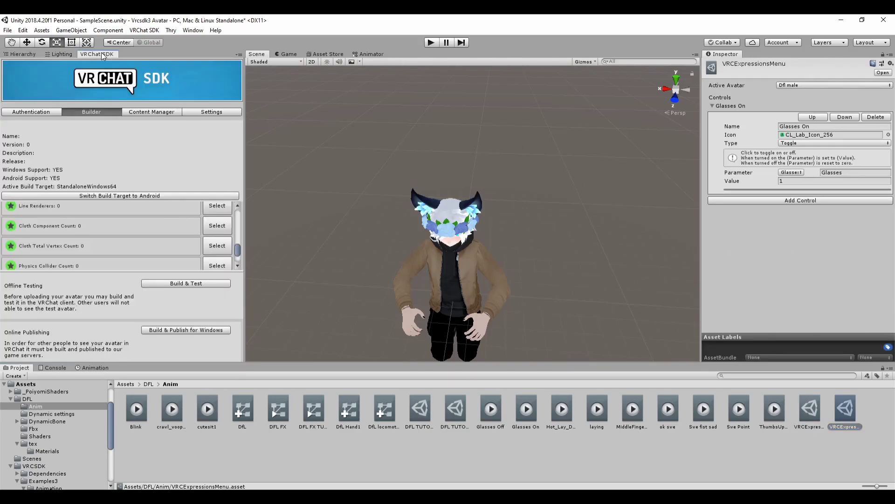
pyautogui.scroll(5, 153, 219)
pyautogui.scroll(5, 153, 219)
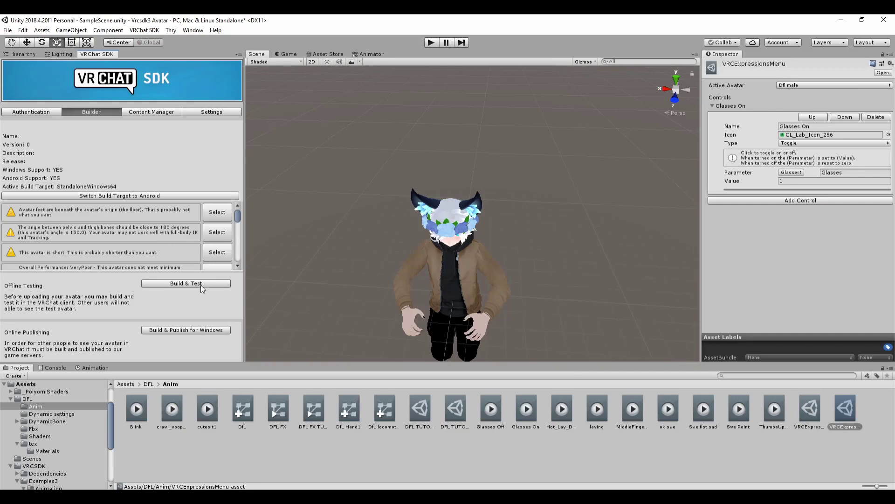
pyautogui.click(24, 54)
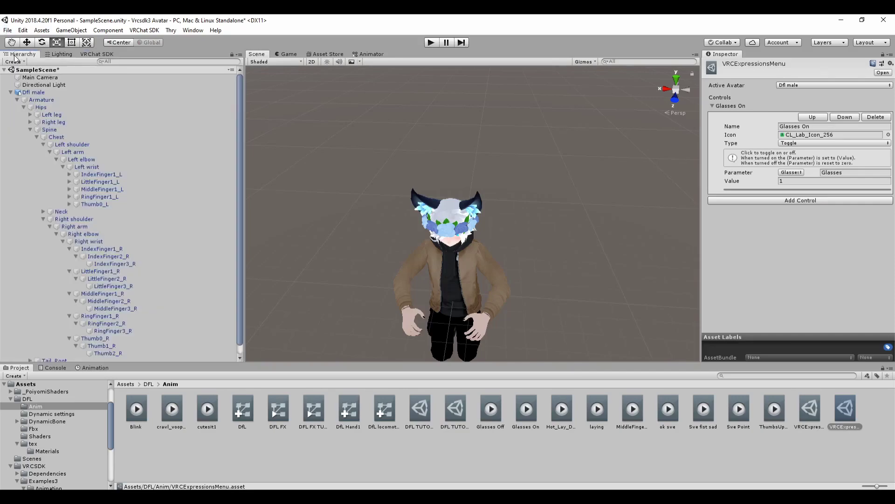
pyautogui.click(54, 92)
pyautogui.scroll(-2, 795, 276)
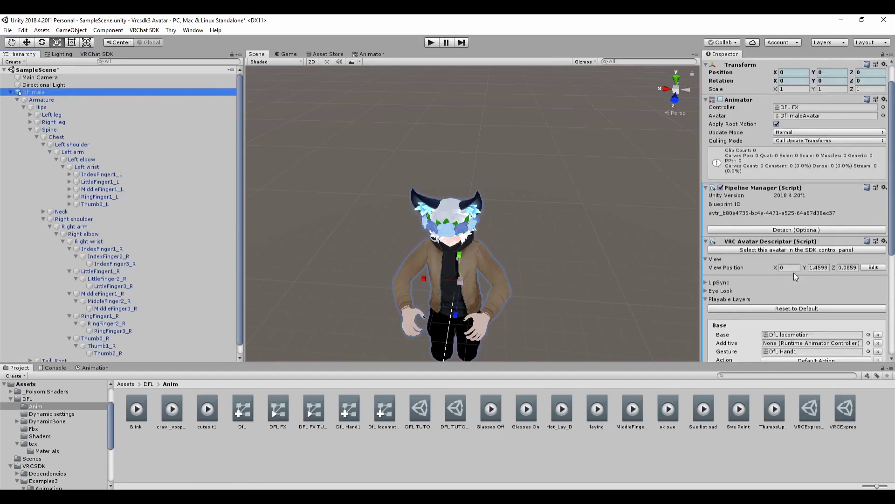
pyautogui.scroll(-2, 795, 277)
pyautogui.scroll(-2, 795, 276)
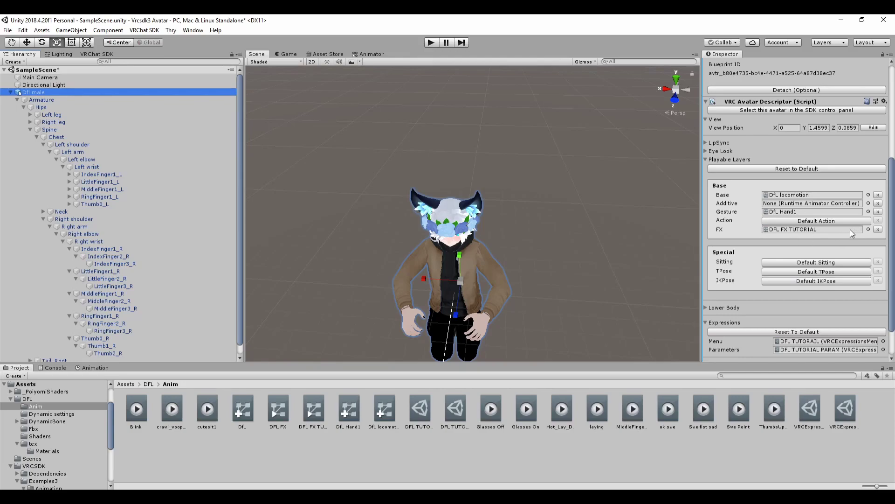
pyautogui.scroll(-1, 847, 235)
pyautogui.scroll(-1, 839, 237)
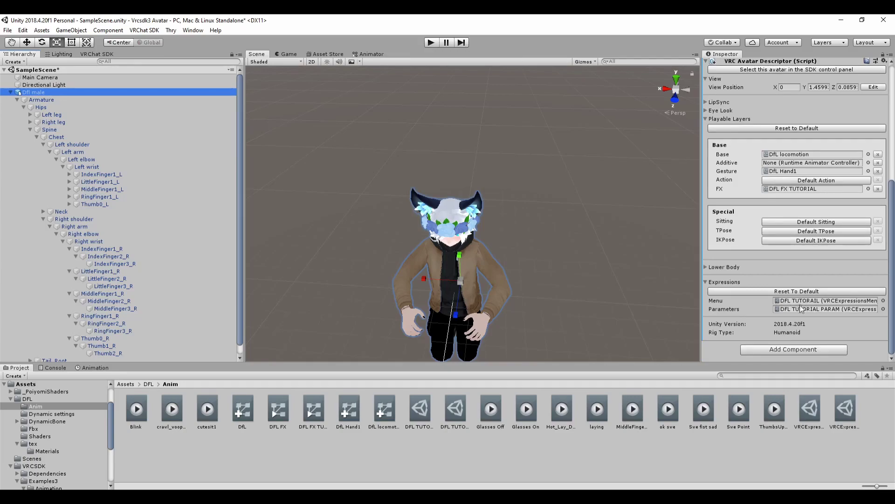
# - Run Build & Test on Dfl male from the VRChat SDK panel and dismiss the Test Avatar Built dialog
pyautogui.click(98, 54)
pyautogui.click(212, 283)
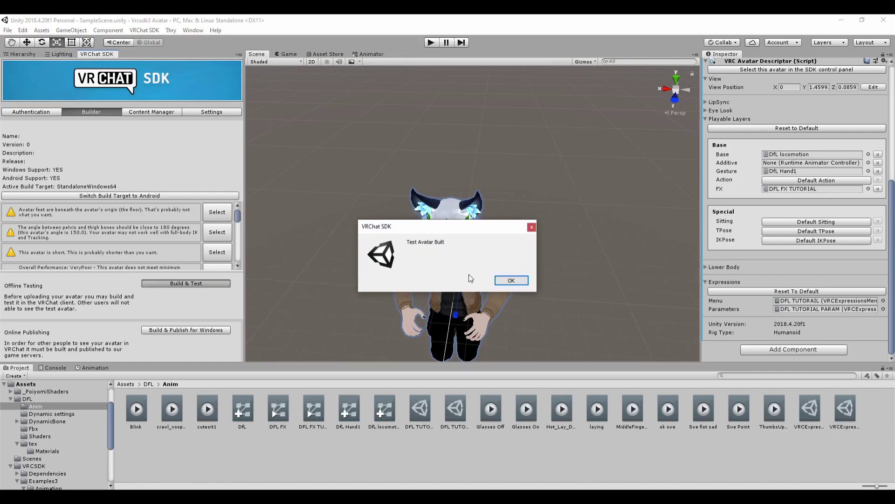
pyautogui.click(511, 280)
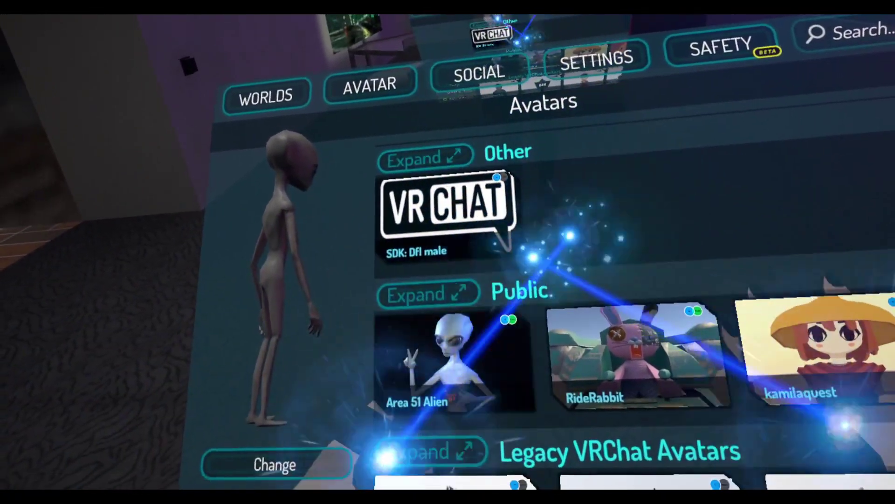
pyautogui.scroll(5, 462, 260)
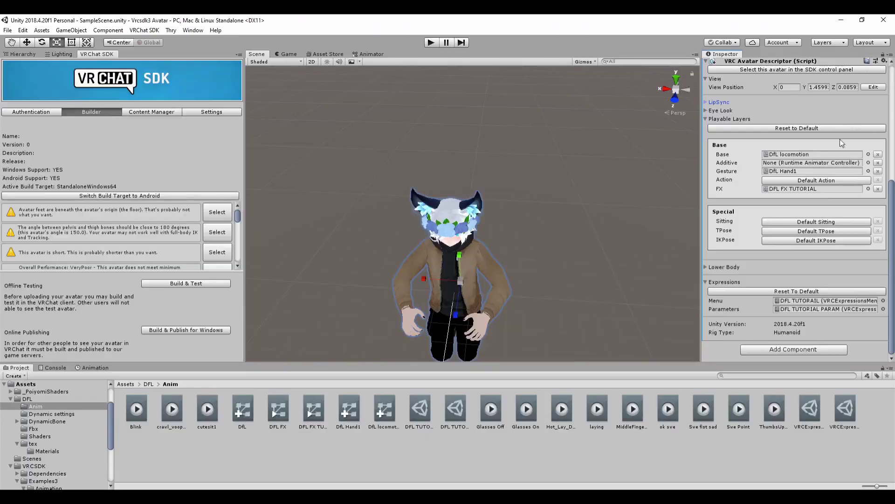
pyautogui.scroll(5, 840, 140)
pyautogui.scroll(2, 806, 196)
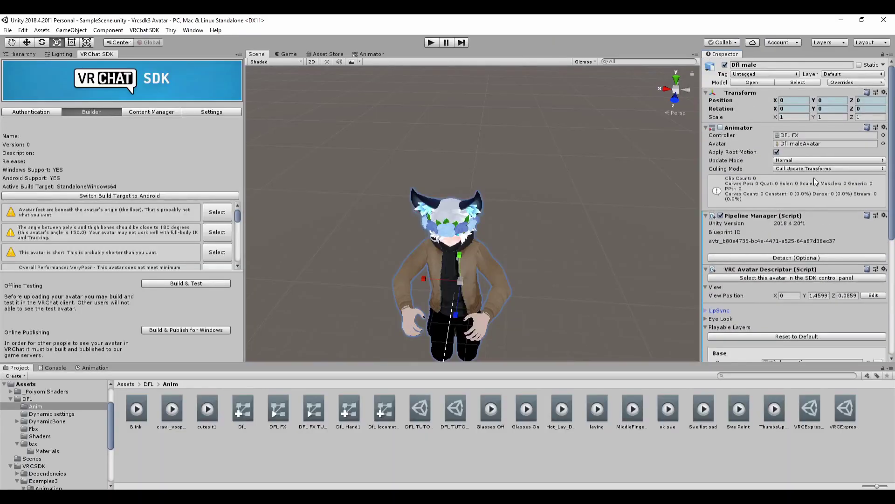
# - Set the Controller field of Dfl male's Animator component to None
pyautogui.click(721, 128)
pyautogui.click(823, 136)
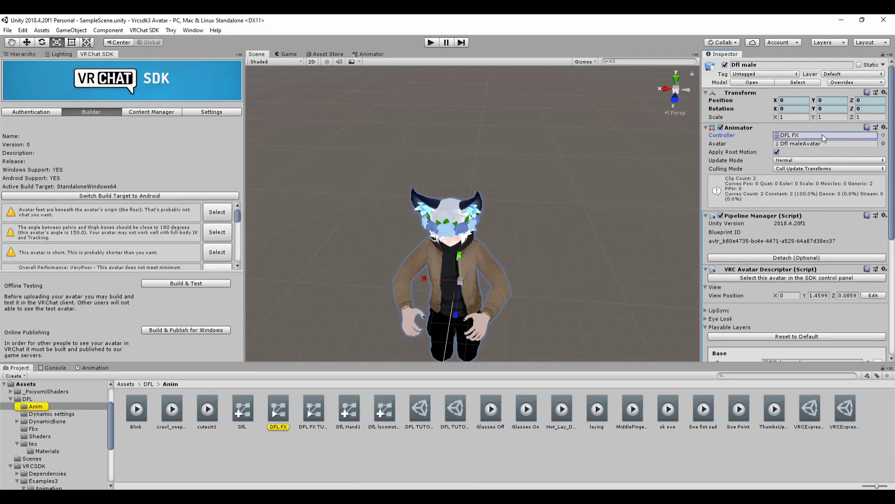
pyautogui.click(882, 135)
pyautogui.click(190, 213)
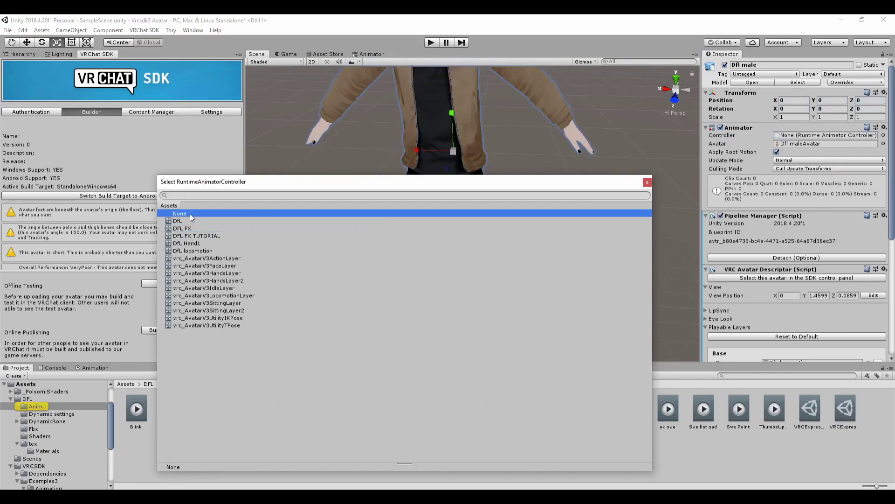
pyautogui.click(647, 182)
pyautogui.scroll(-5, 586, 178)
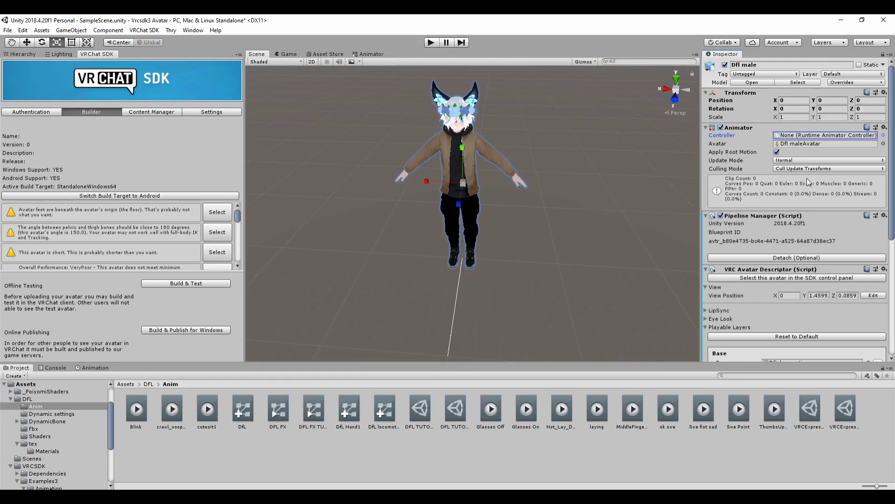
pyautogui.scroll(-3, 809, 190)
pyautogui.scroll(-2, 811, 197)
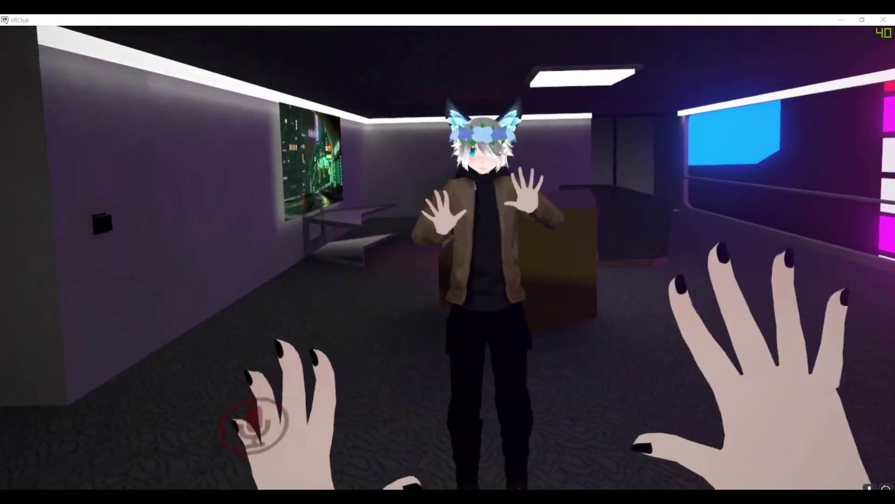
# - Bring up VRChat's quick menu to start switching to the SDK: Dfl male avatar
pyautogui.press('Escape')
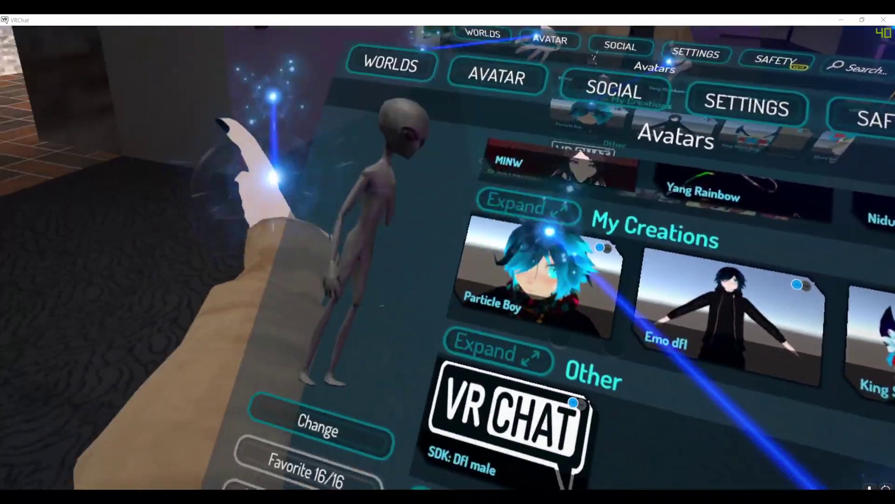
pyautogui.scroll(-5, 567, 221)
pyautogui.scroll(-3, 532, 210)
pyautogui.scroll(3, 519, 224)
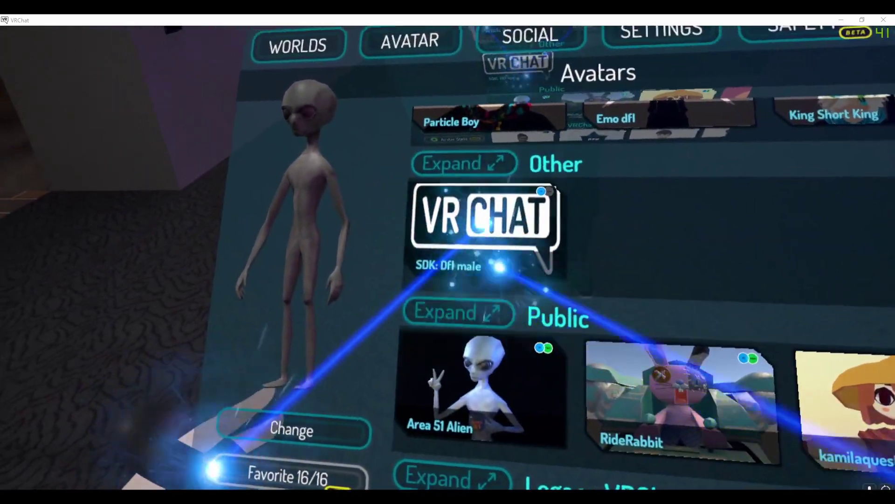